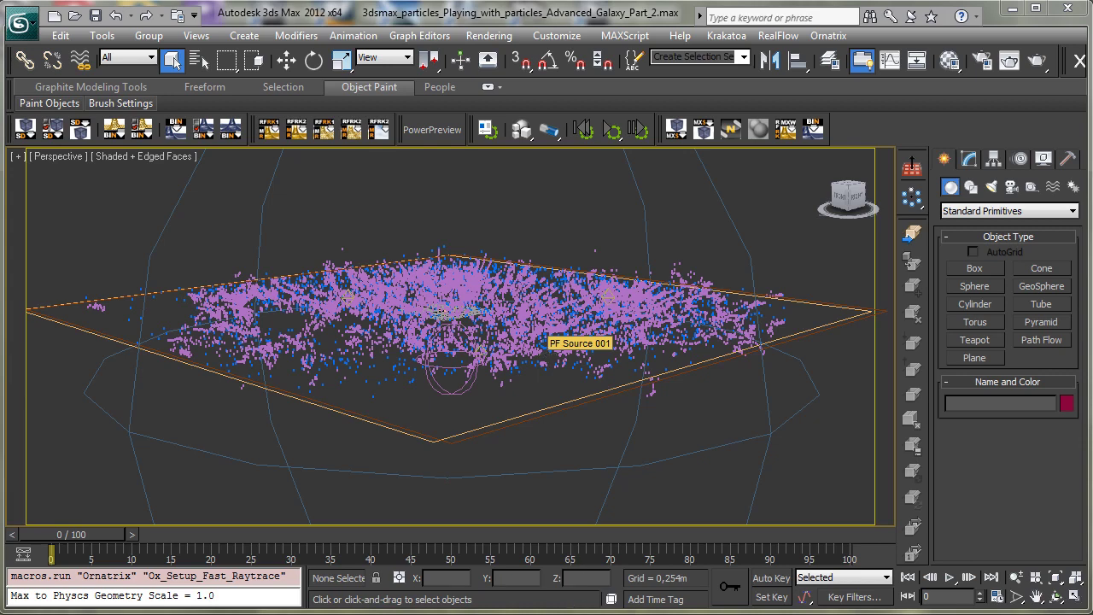
Open the Asset Browser from Utilities, move it up, enlarge it, and narrow the folder tree.
{"action": "left_click", "coordinate": [1067, 161]}
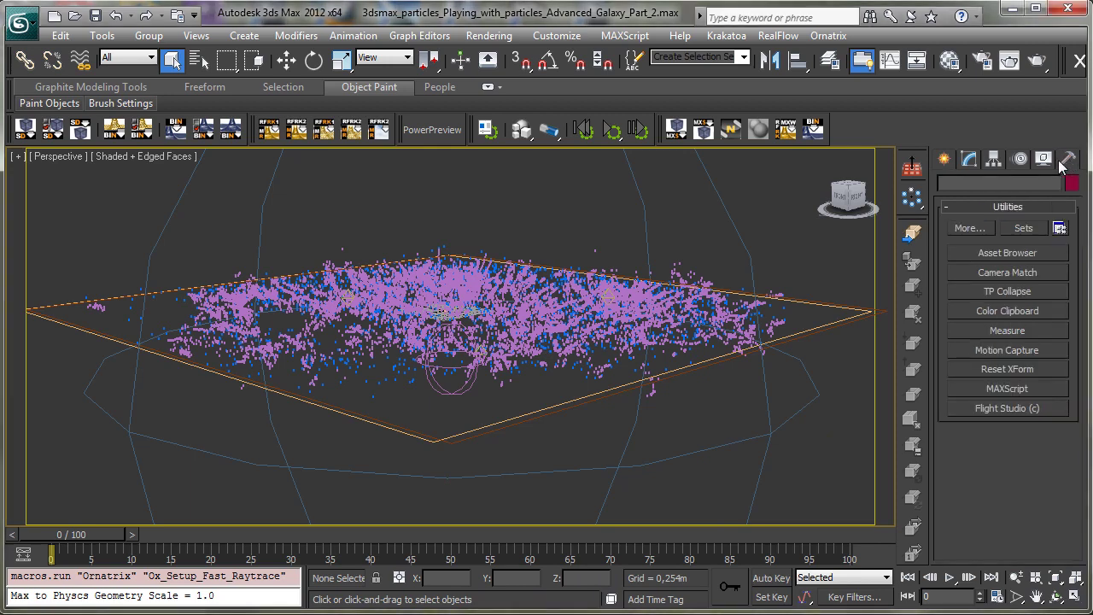
{"action": "left_click", "coordinate": [999, 254]}
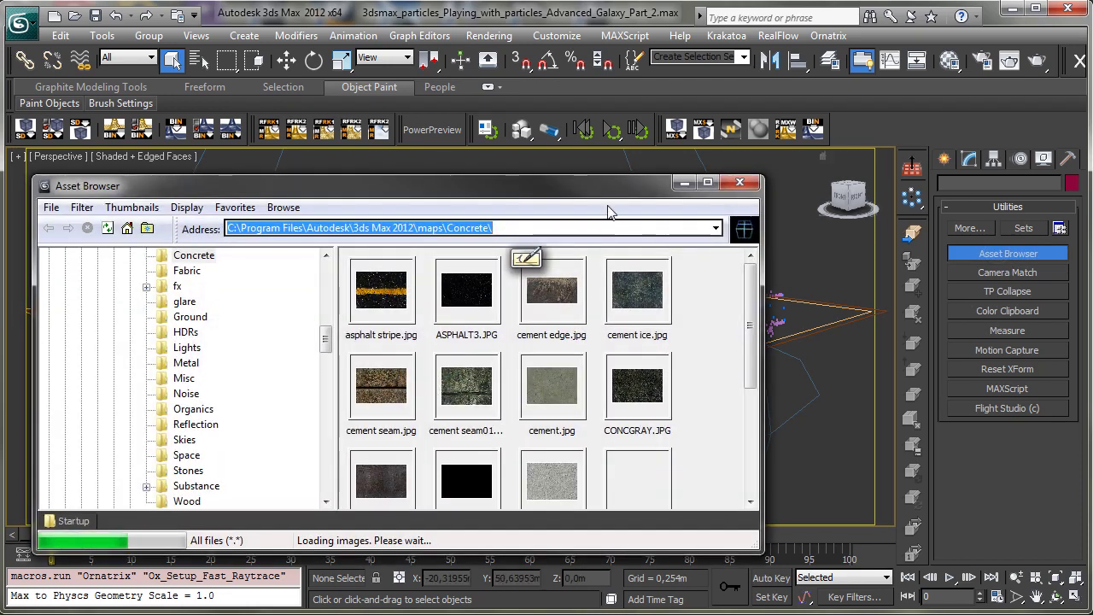
{"action": "left_click_drag", "start_coordinate": [270, 193], "coordinate": [266, 87]}
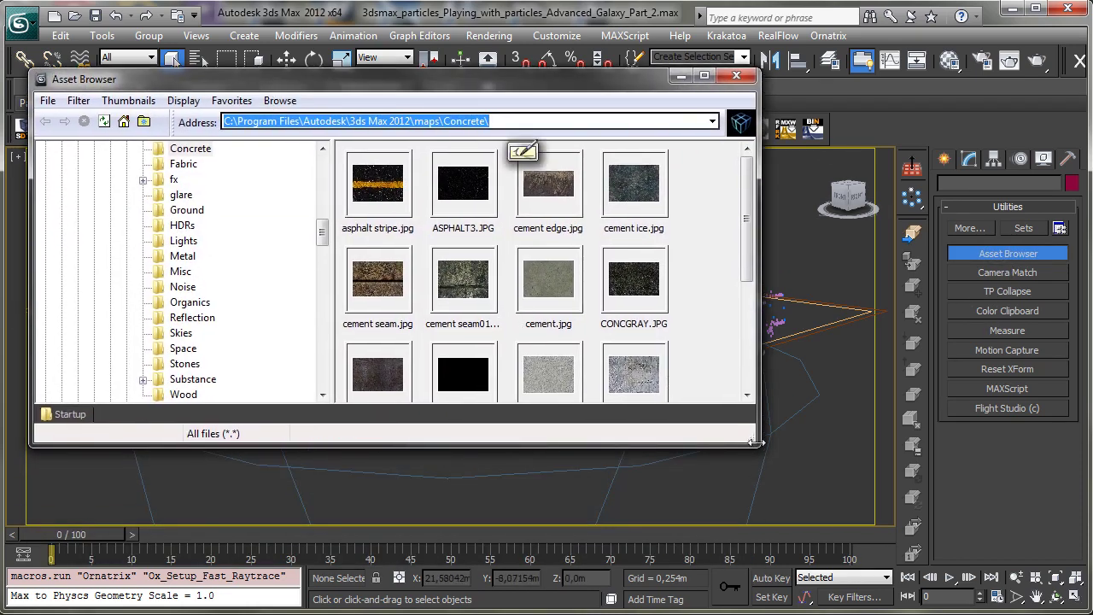
{"action": "left_click_drag", "start_coordinate": [749, 436], "coordinate": [990, 578]}
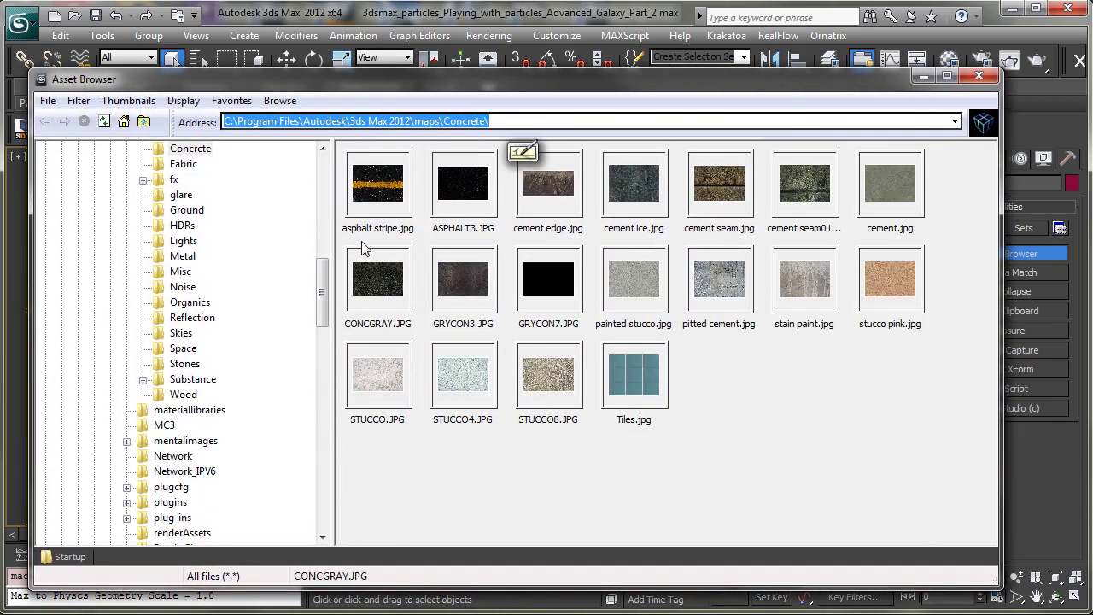
{"action": "left_click_drag", "start_coordinate": [332, 237], "coordinate": [294, 219]}
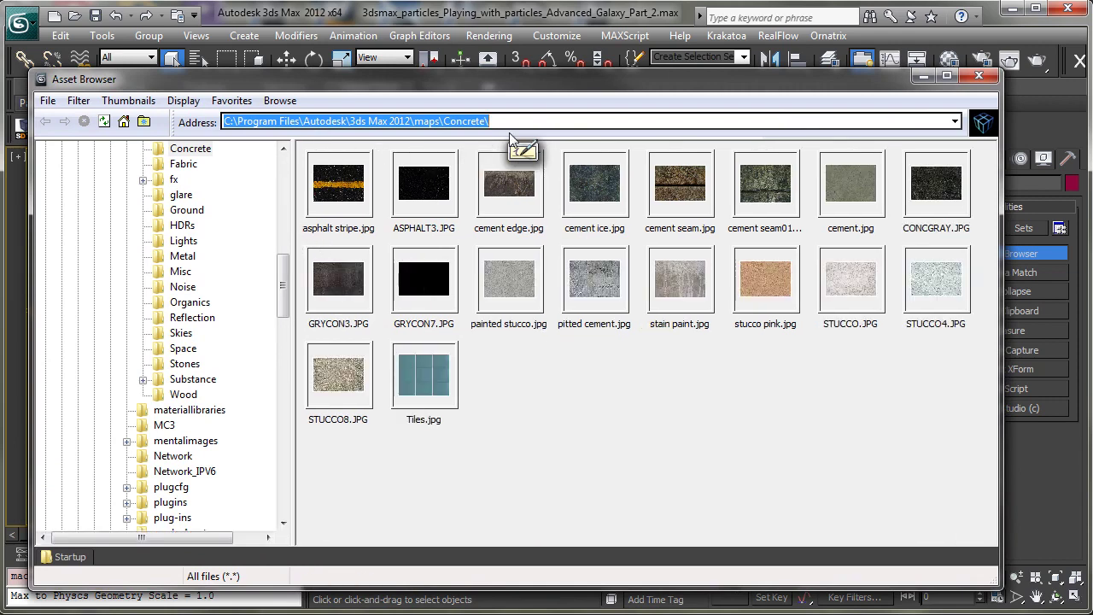
{"action": "left_click_drag", "start_coordinate": [488, 122], "coordinate": [224, 122]}
Enter an autodesk.com address in the Address field to load Autodesk's Free Trials page.
{"action": "type", "text": "www.autodesk.com"}
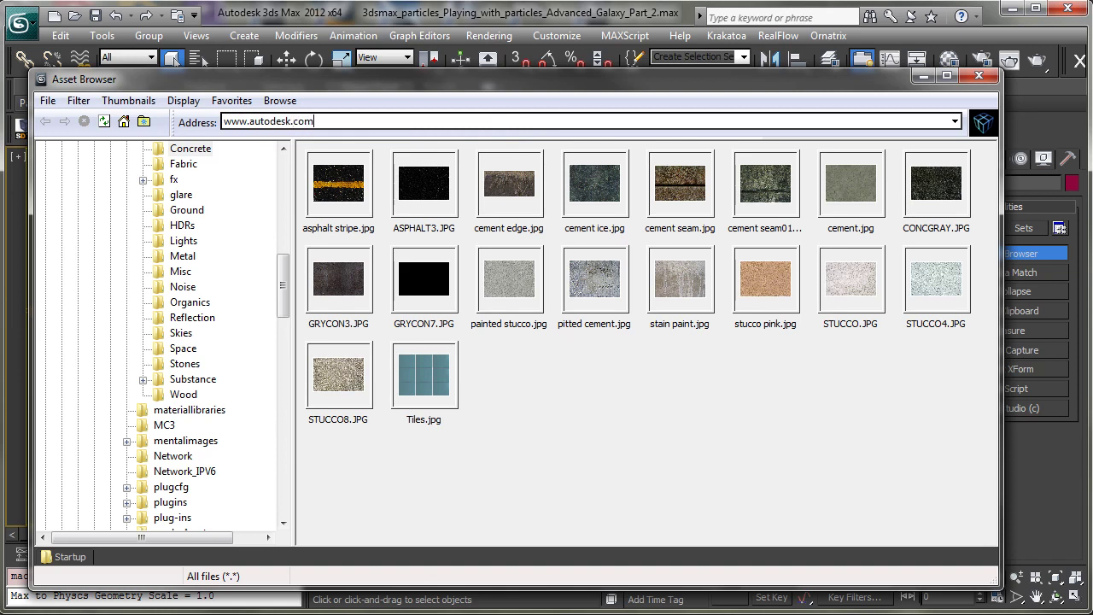
{"action": "key", "text": "Return"}
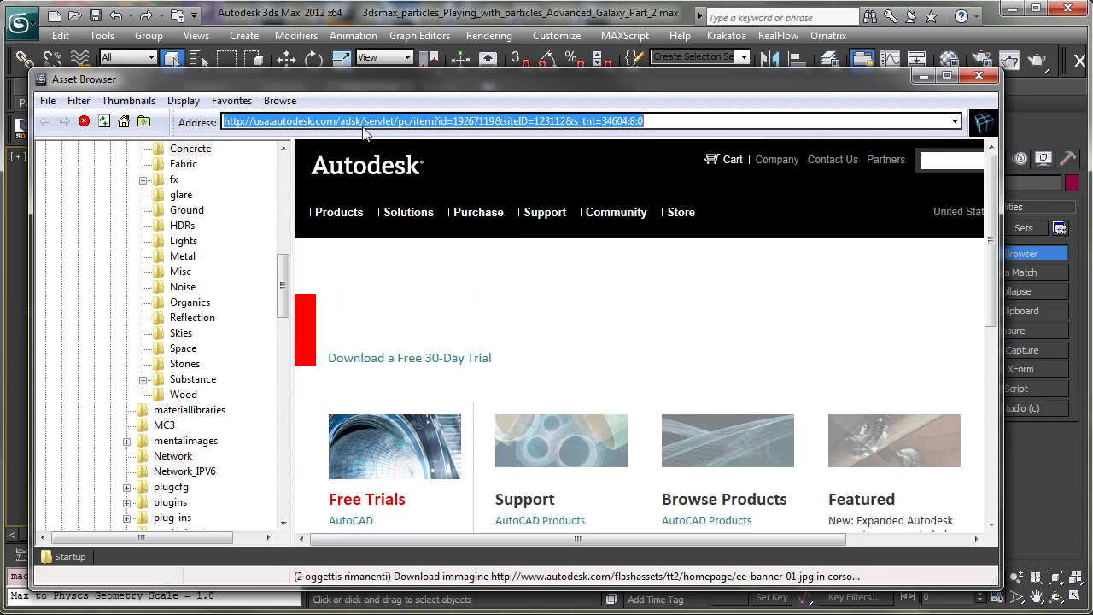
{"action": "left_click_drag", "start_coordinate": [452, 85], "coordinate": [451, 57]}
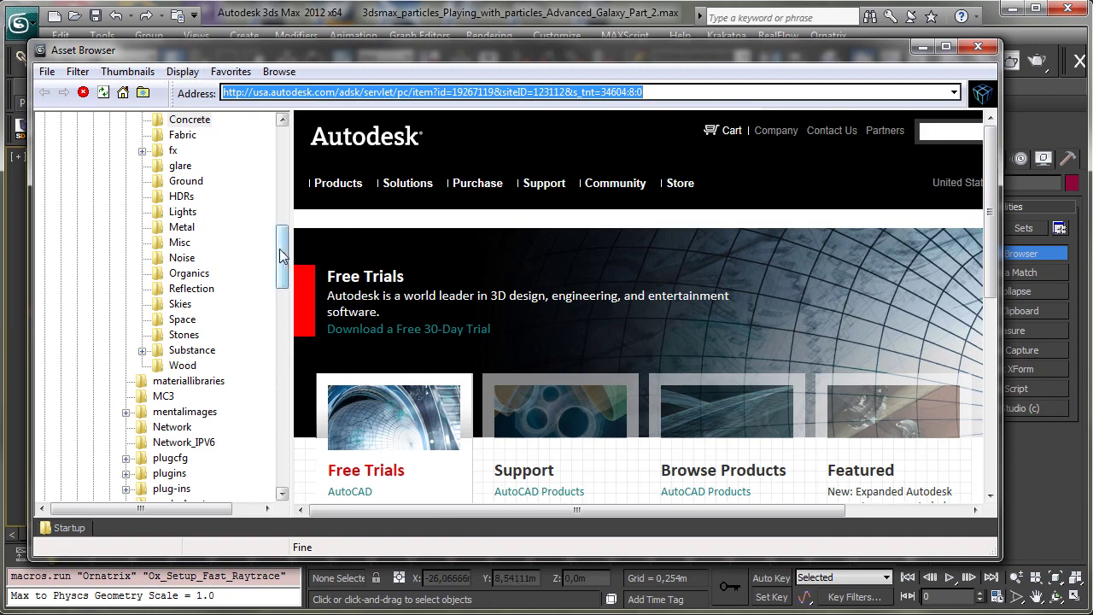
{"action": "left_click_drag", "start_coordinate": [282, 248], "coordinate": [282, 224]}
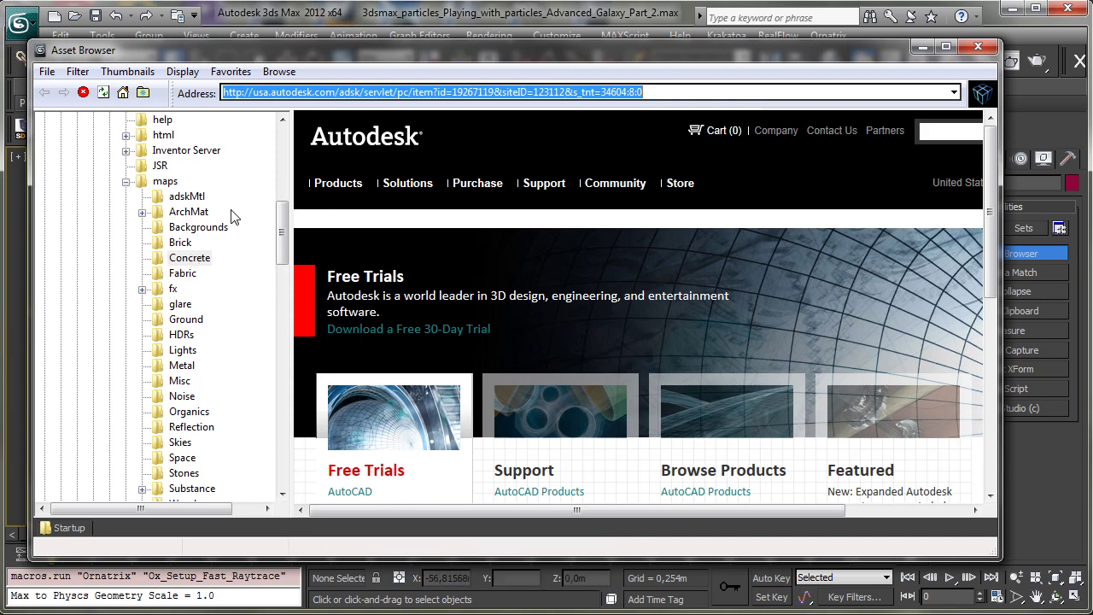
Expand maps > ArchMat and select ArchMat to show its Brick and Concrete texture thumbnails.
{"action": "left_click", "coordinate": [142, 211]}
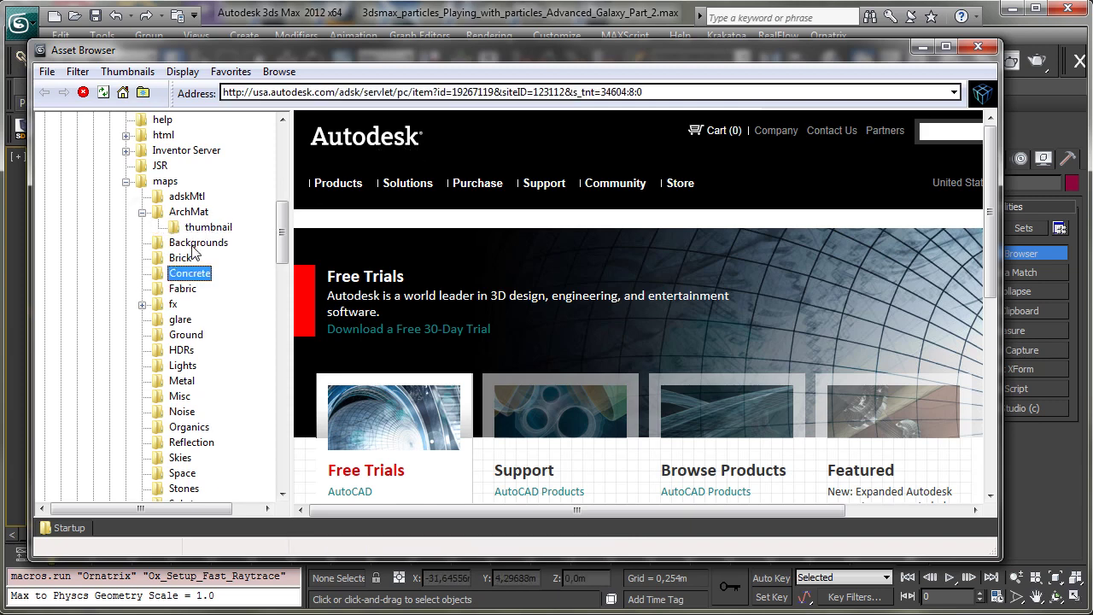
{"action": "left_click", "coordinate": [189, 211]}
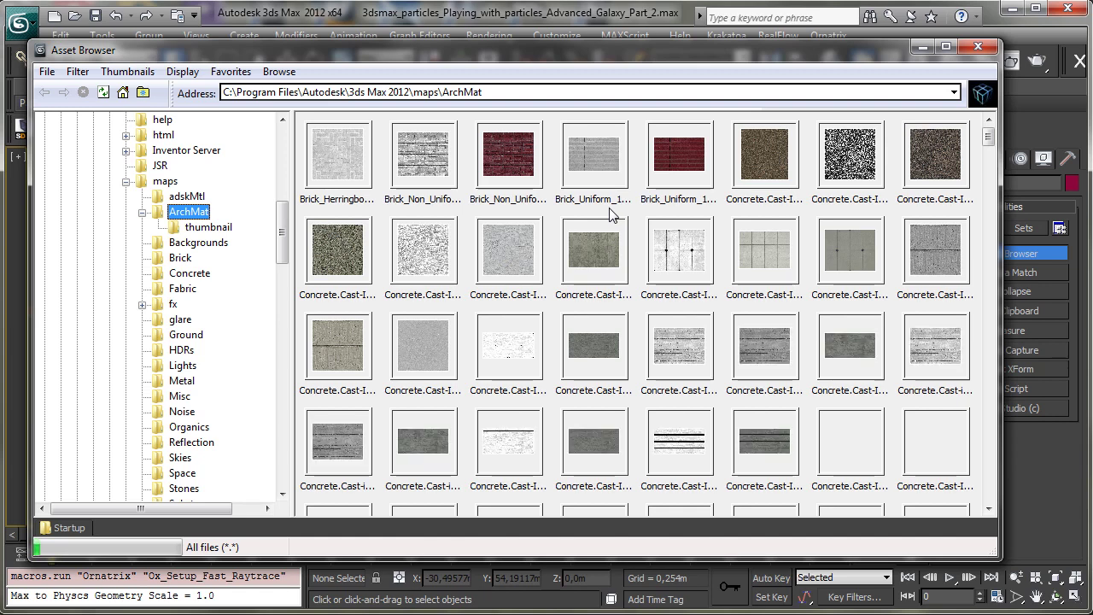
{"action": "left_click", "coordinate": [508, 155]}
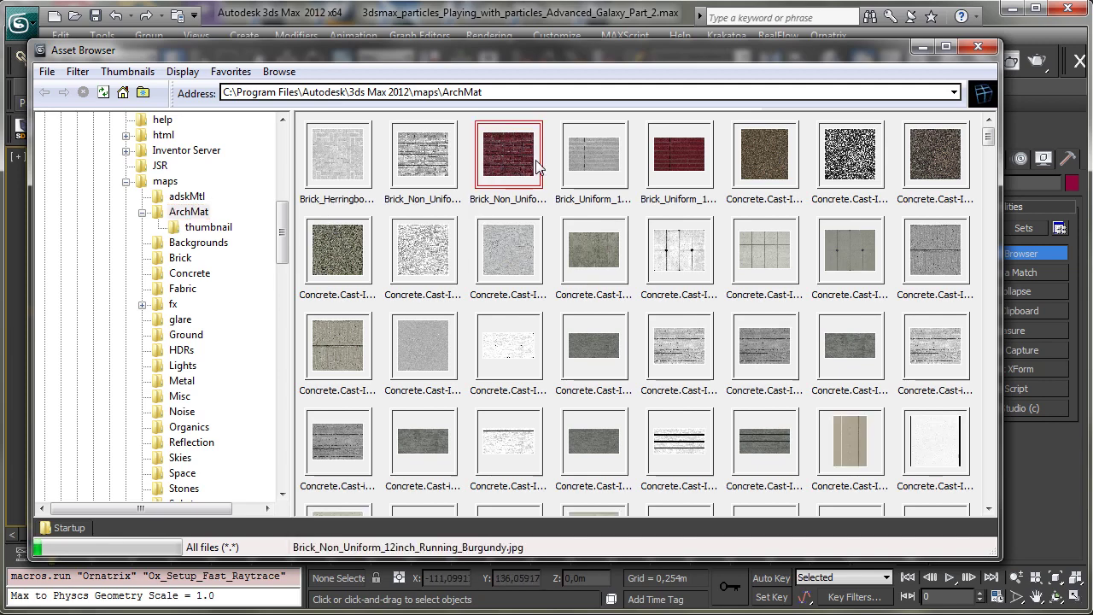
{"action": "right_click", "coordinate": [528, 157]}
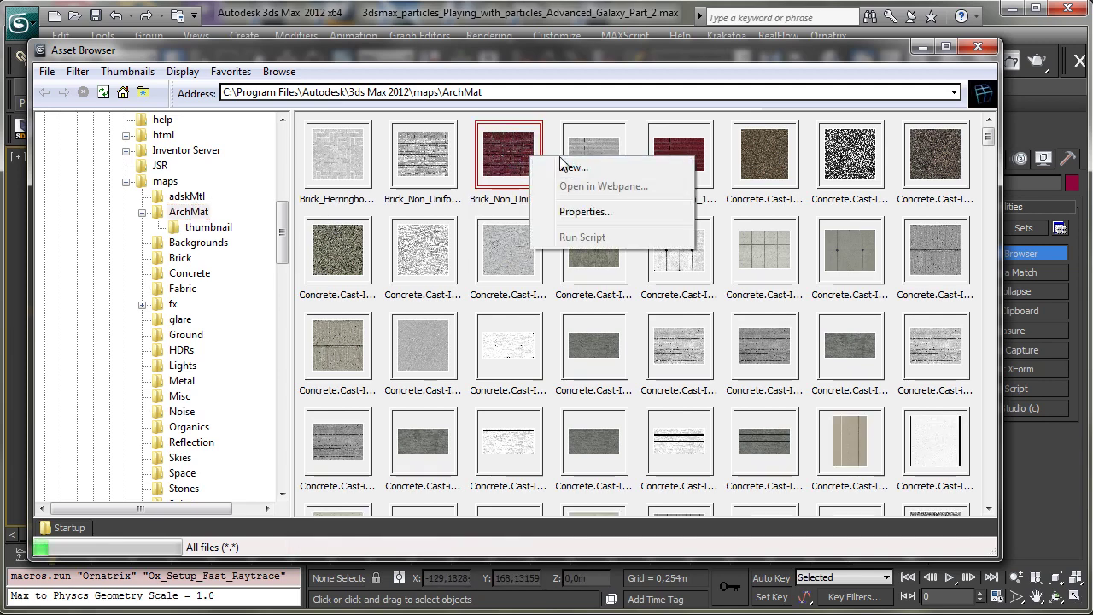
{"action": "left_click", "coordinate": [575, 174]}
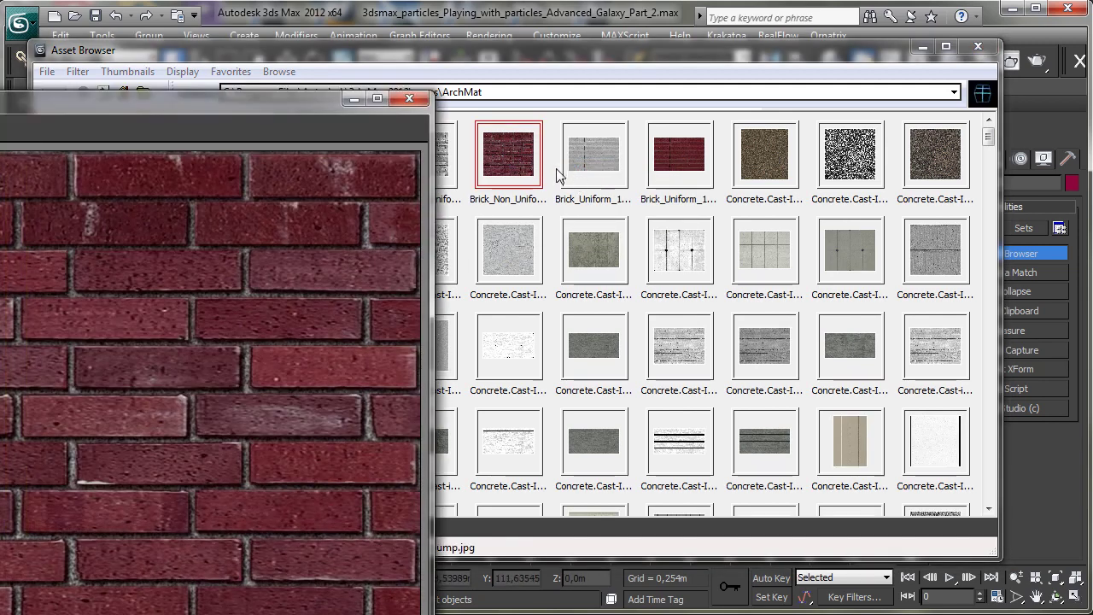
{"action": "left_click_drag", "start_coordinate": [267, 110], "coordinate": [816, 33]}
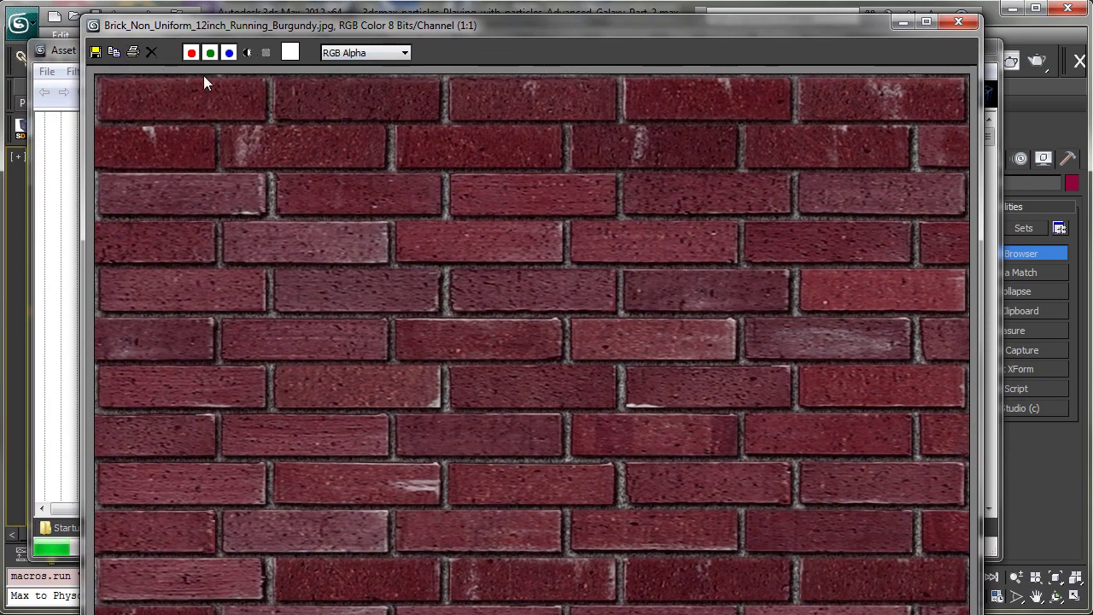
Close the full-size image and open Properties for Brick_Non_Uniform, showing its 1024x899 RGB details.
{"action": "left_click", "coordinate": [903, 21]}
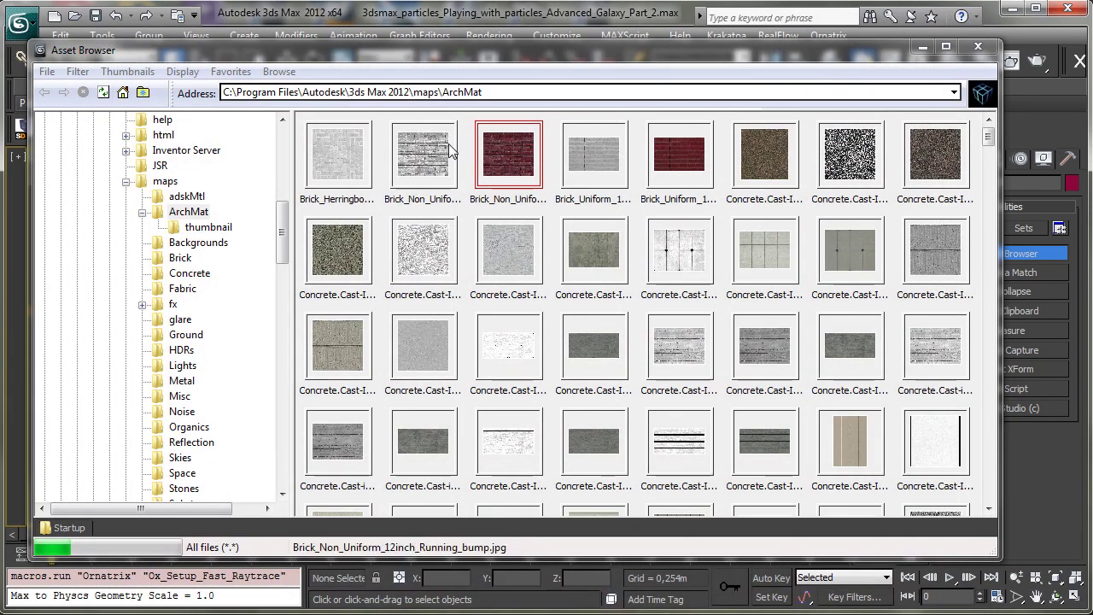
{"action": "right_click", "coordinate": [502, 162]}
{"action": "left_click", "coordinate": [584, 213]}
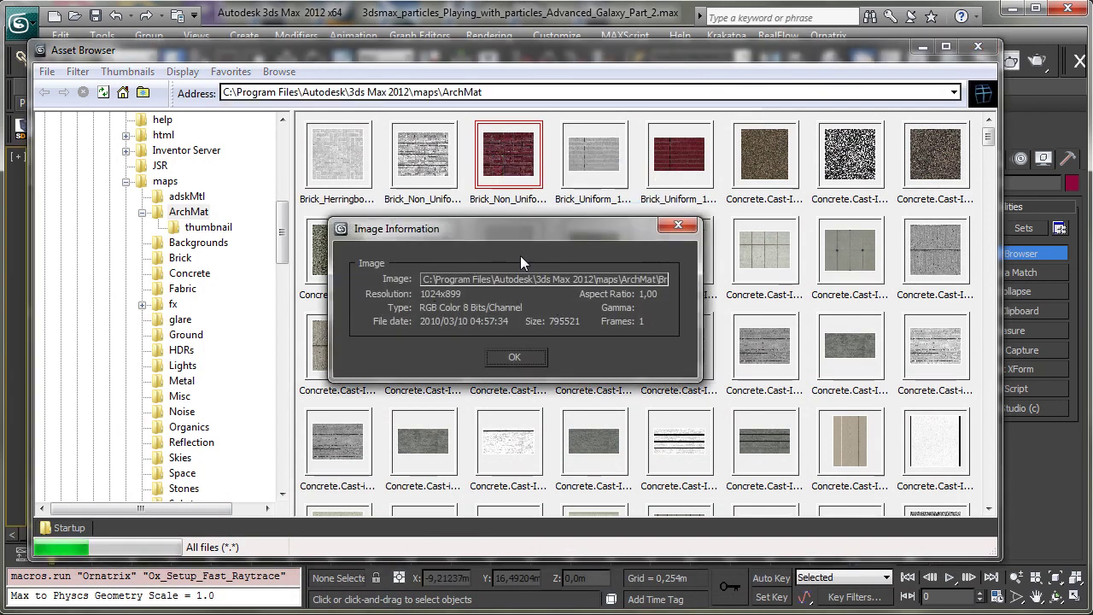
{"action": "left_click_drag", "start_coordinate": [498, 228], "coordinate": [550, 211]}
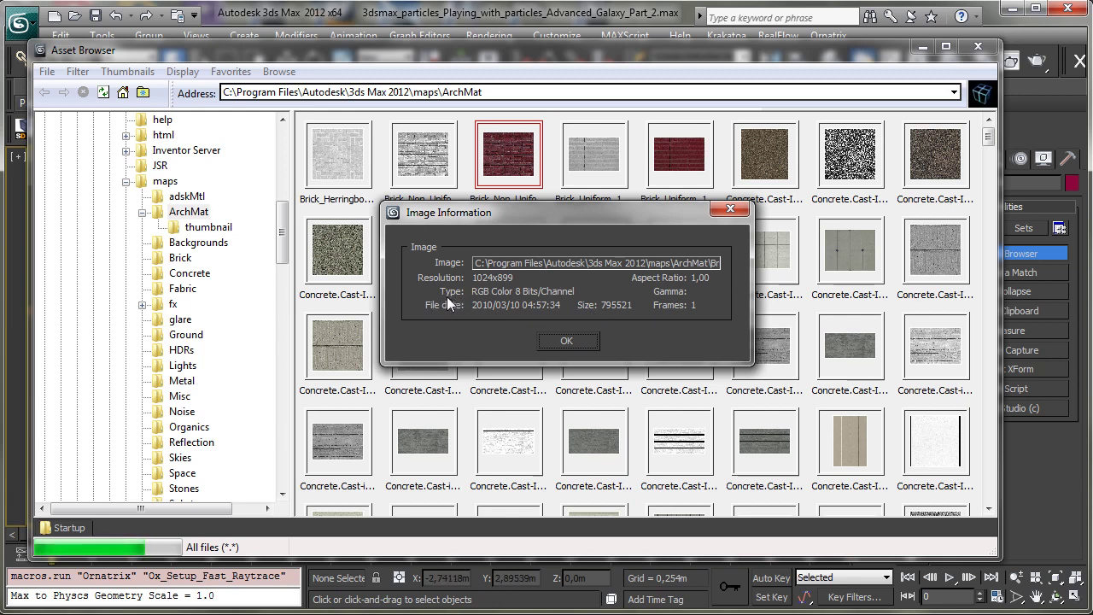
Close Image Information and multi-select five brick and concrete maps to view their context menu.
{"action": "left_click", "coordinate": [566, 341]}
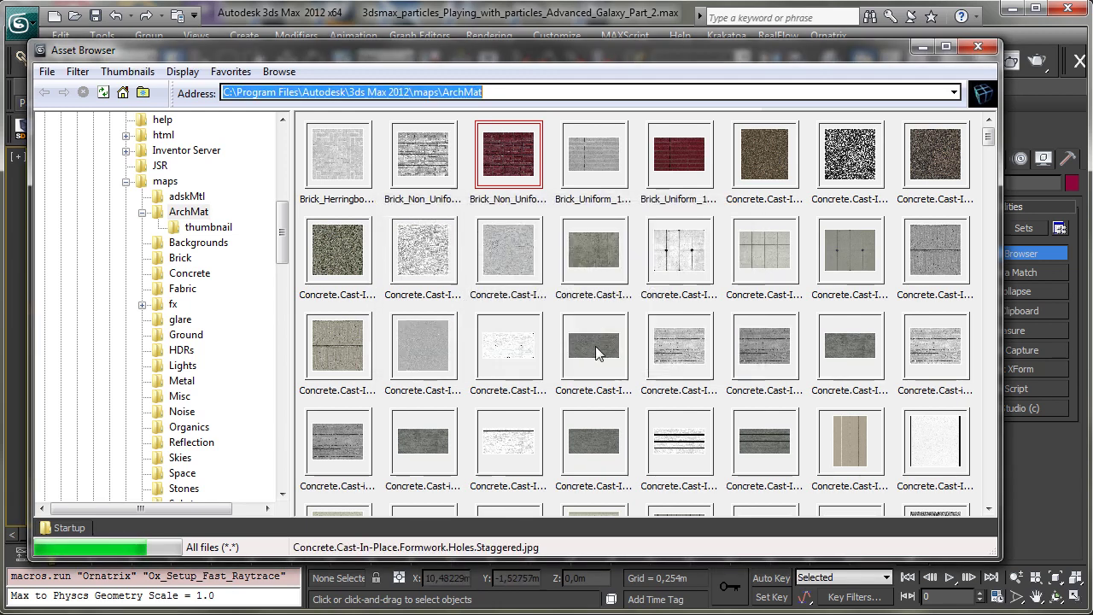
{"action": "left_click", "coordinate": [587, 166], "text": "ctrl"}
{"action": "left_click", "coordinate": [675, 166], "text": "ctrl"}
{"action": "left_click", "coordinate": [672, 231], "text": "ctrl"}
{"action": "left_click", "coordinate": [583, 245], "text": "ctrl"}
{"action": "left_click", "coordinate": [532, 239], "text": "ctrl"}
{"action": "right_click", "coordinate": [540, 248]}
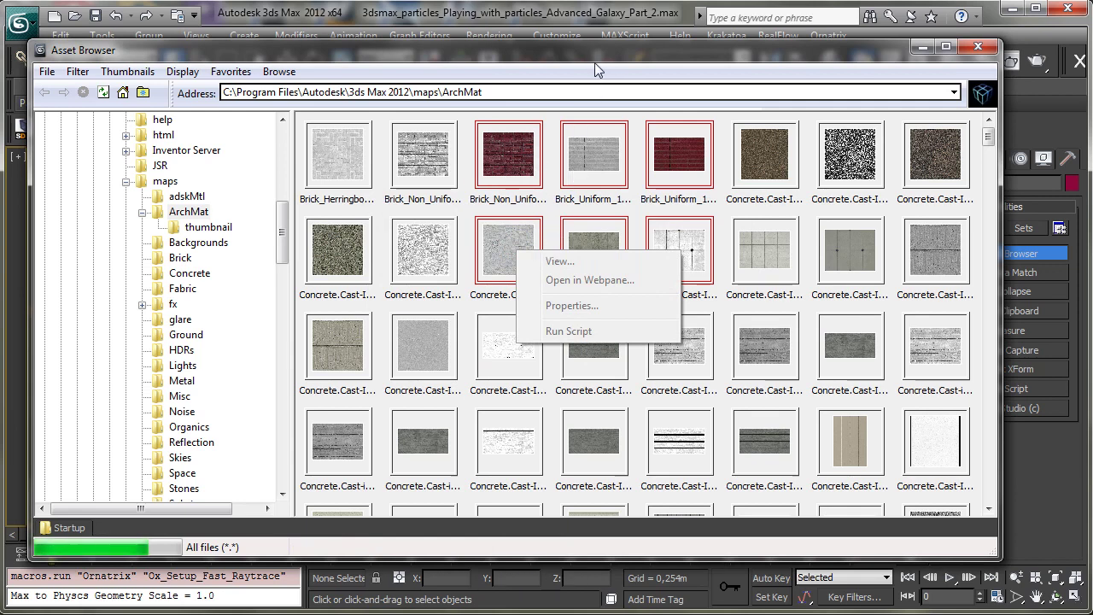
Reduce the selection to the burgundy brick map and switch to the Concrete folder.
{"action": "left_click_drag", "start_coordinate": [507, 167], "coordinate": [595, 157]}
{"action": "left_click", "coordinate": [510, 157]}
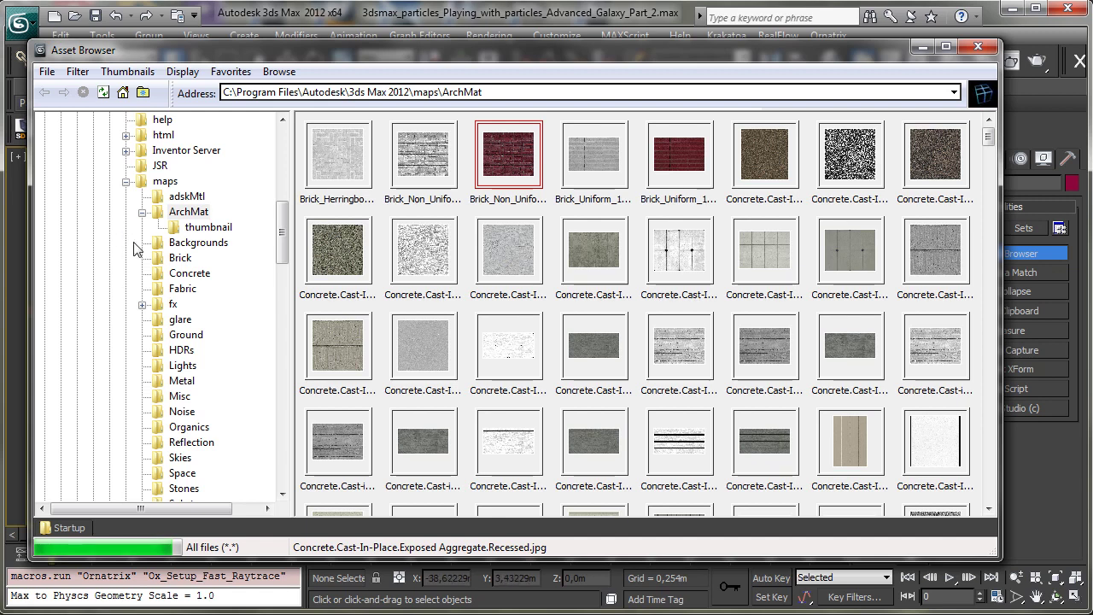
{"action": "left_click", "coordinate": [185, 274]}
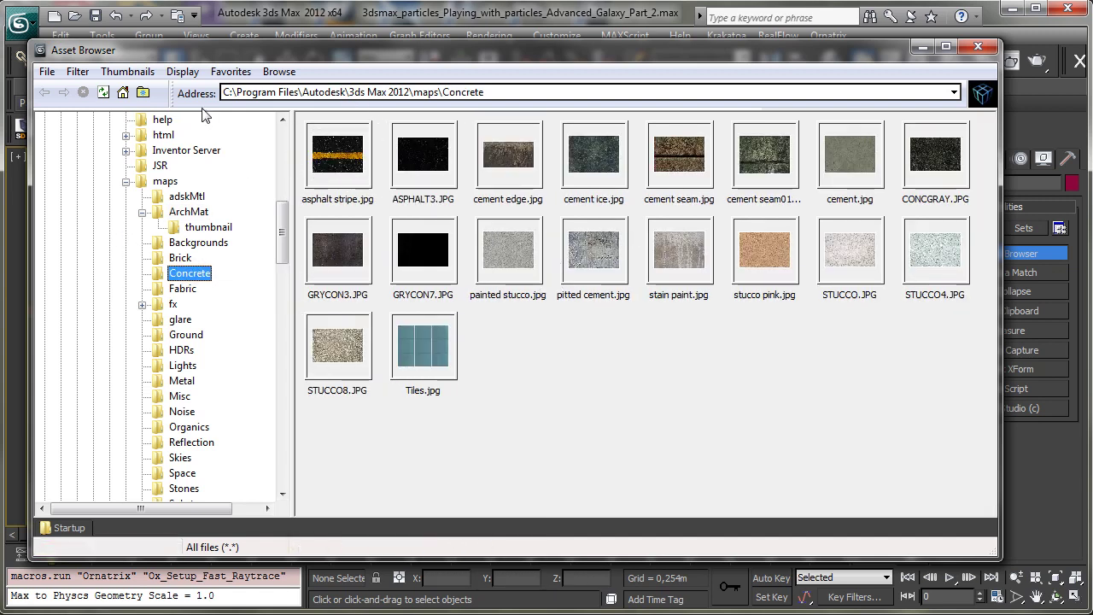
Check the File menu, move the window up-right, and filter the folder to GIF images only.
{"action": "left_click", "coordinate": [47, 72]}
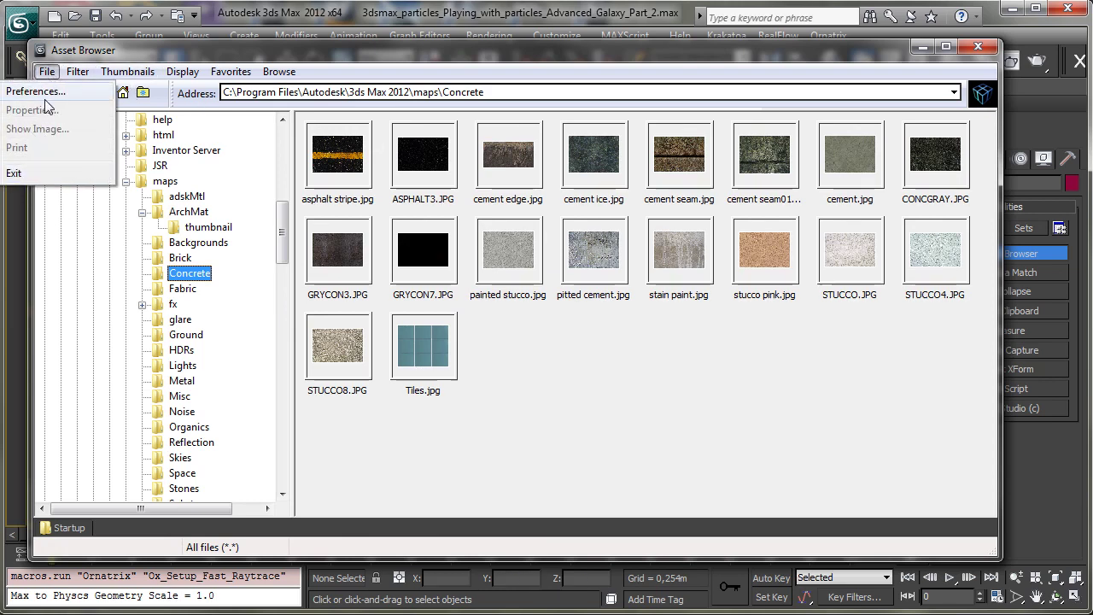
{"action": "mouse_move", "coordinate": [76, 73]}
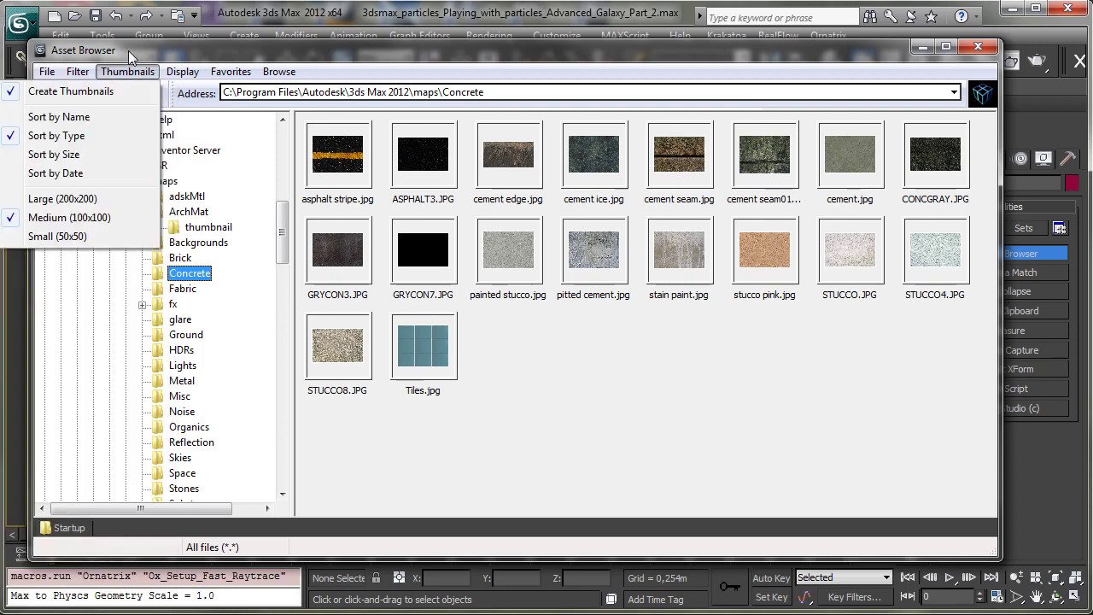
{"action": "left_click_drag", "start_coordinate": [132, 47], "coordinate": [208, 19]}
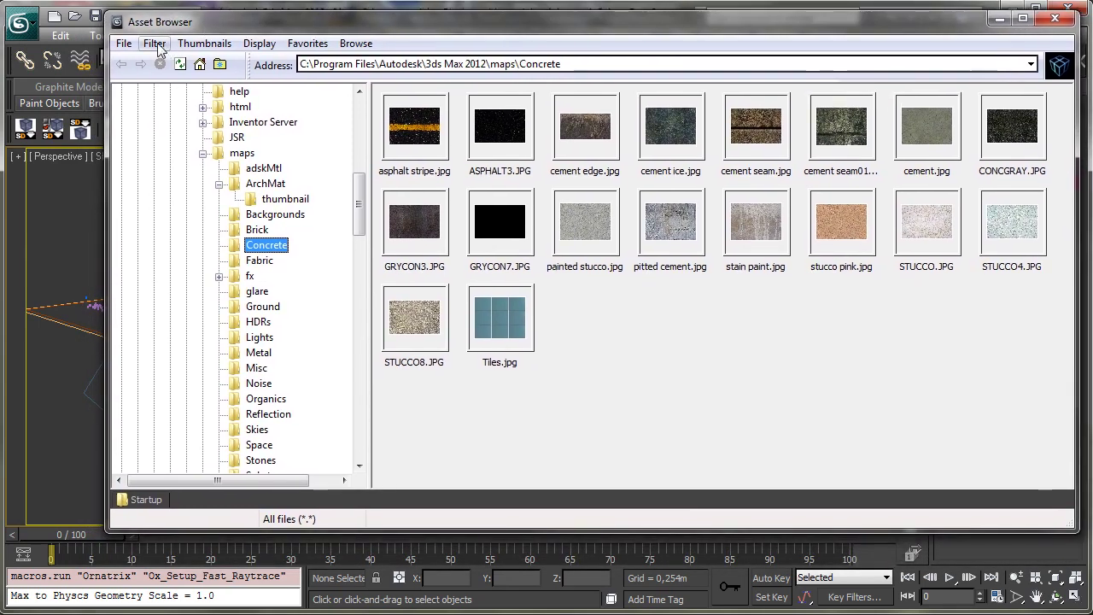
{"action": "left_click", "coordinate": [154, 43]}
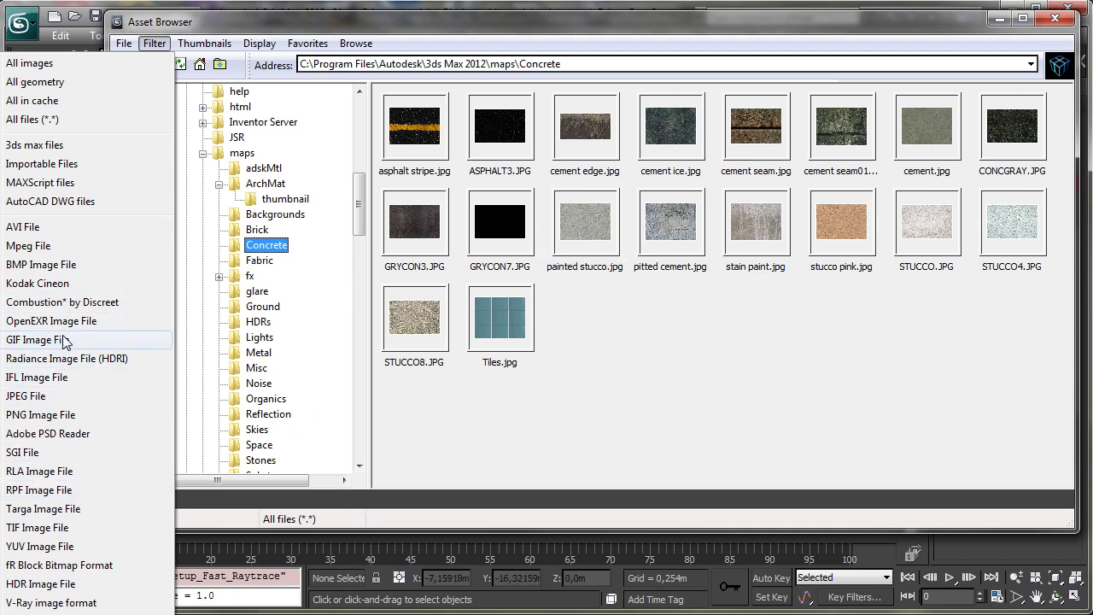
{"action": "left_click", "coordinate": [28, 339]}
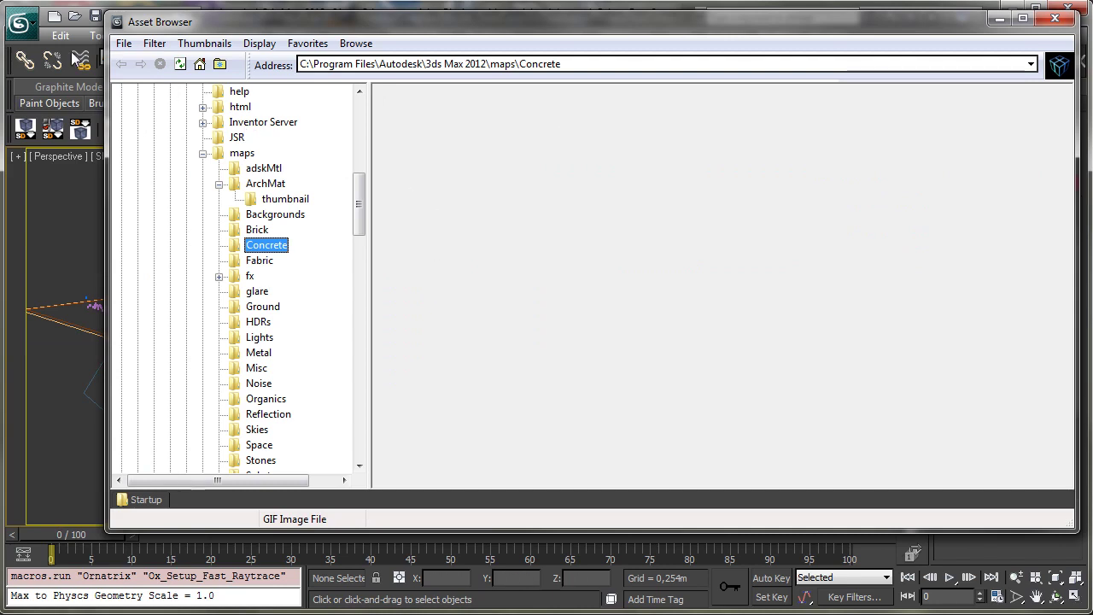
Set the file-type filter back to All images.
{"action": "left_click", "coordinate": [150, 42]}
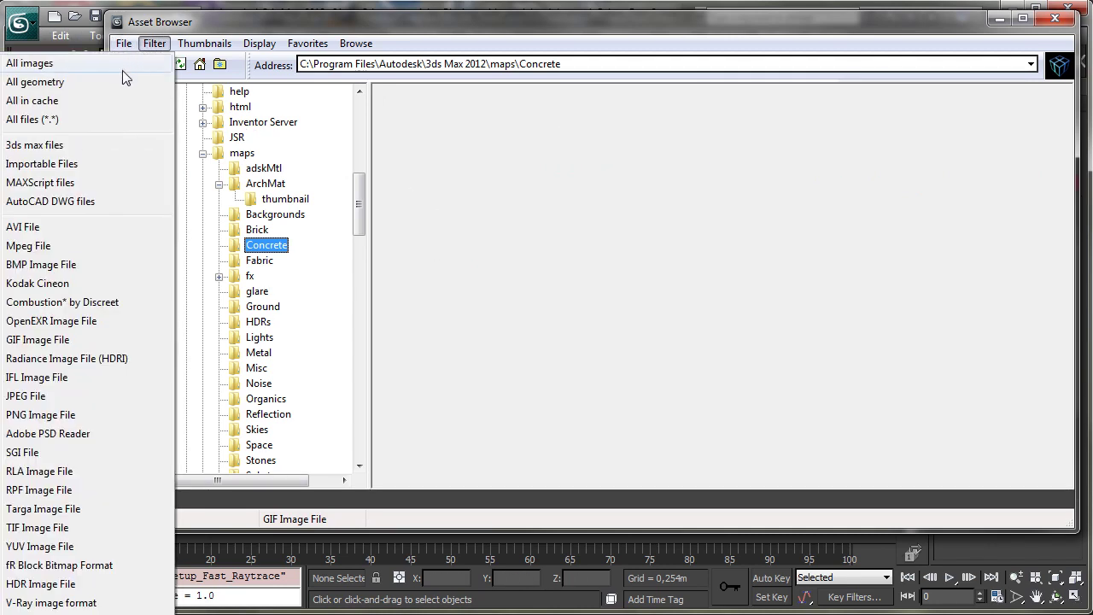
{"action": "left_click", "coordinate": [74, 68]}
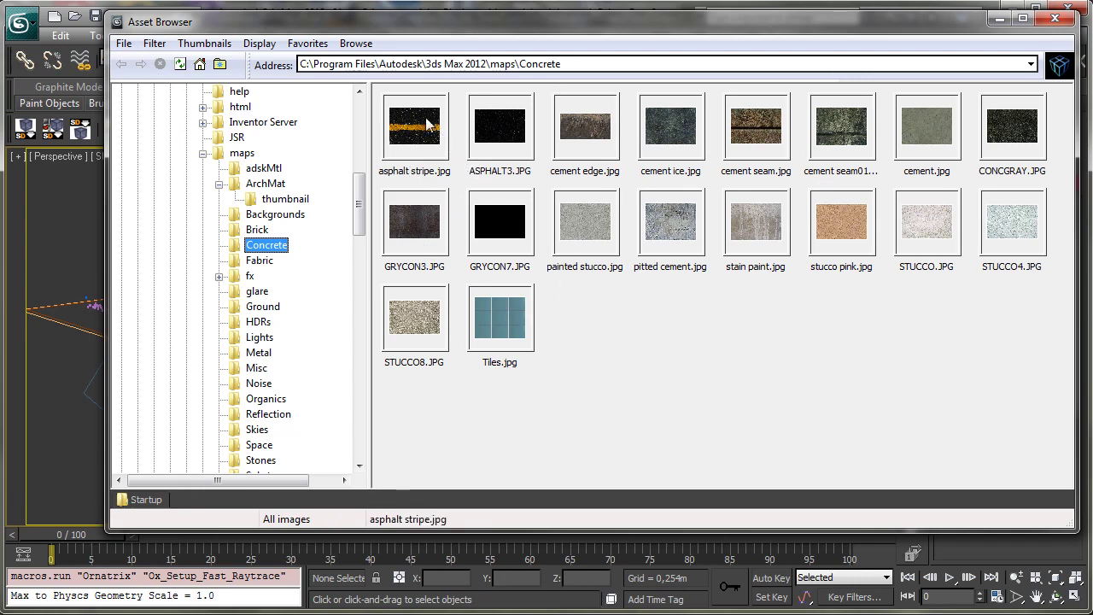
{"action": "left_click", "coordinate": [205, 44]}
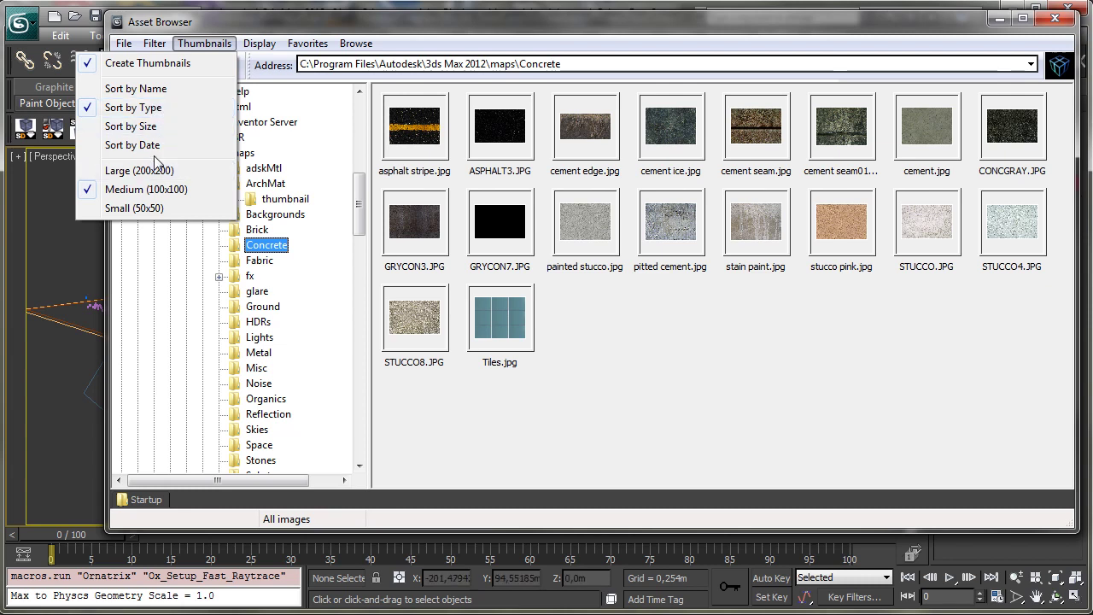
Try Small (50x50) and Medium (100x100) thumbnails, finishing at Large (200x200).
{"action": "left_click", "coordinate": [143, 209]}
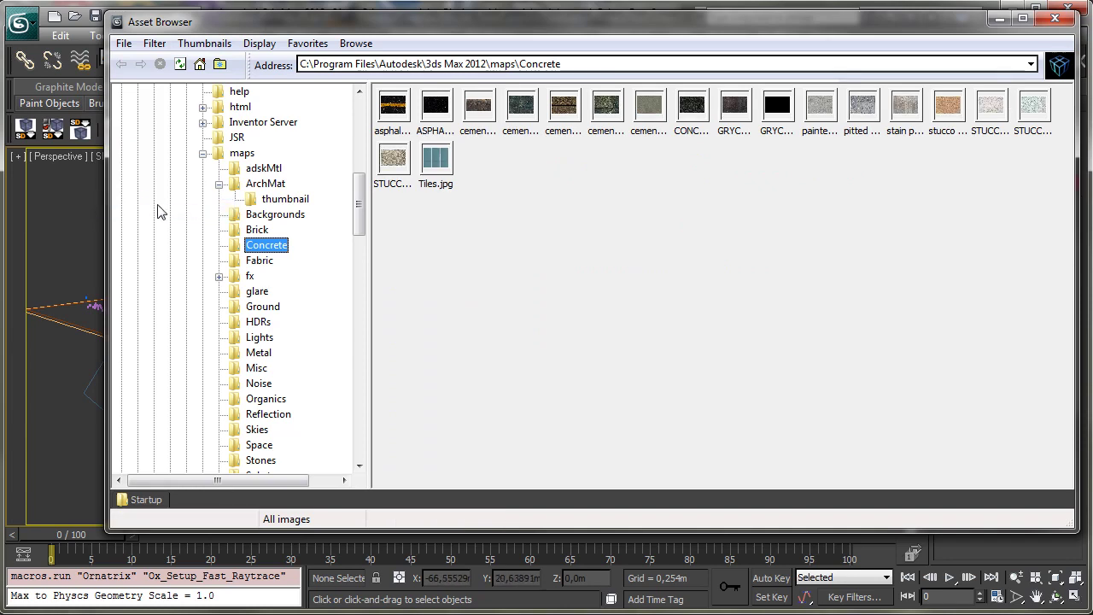
{"action": "left_click", "coordinate": [203, 43]}
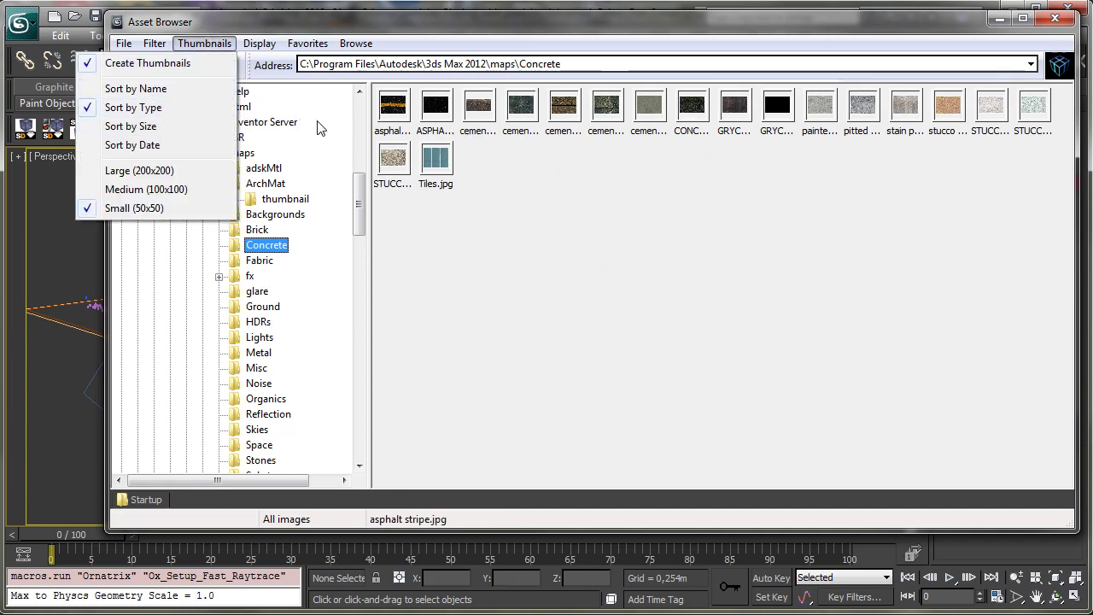
{"action": "left_click", "coordinate": [141, 188]}
{"action": "left_click", "coordinate": [203, 44]}
{"action": "left_click", "coordinate": [137, 172]}
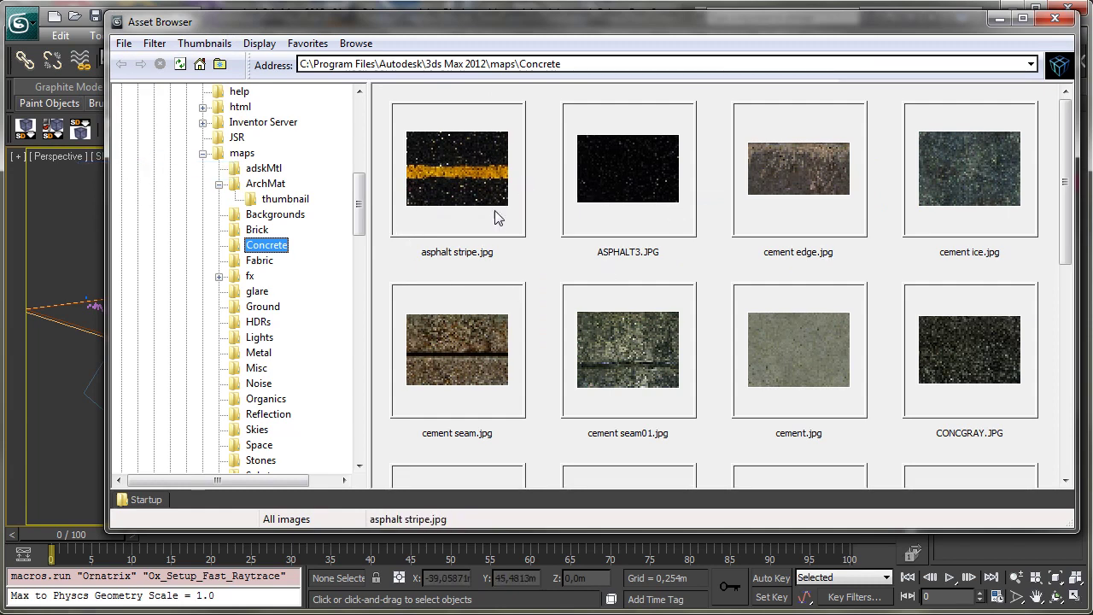
{"action": "left_click", "coordinate": [258, 44]}
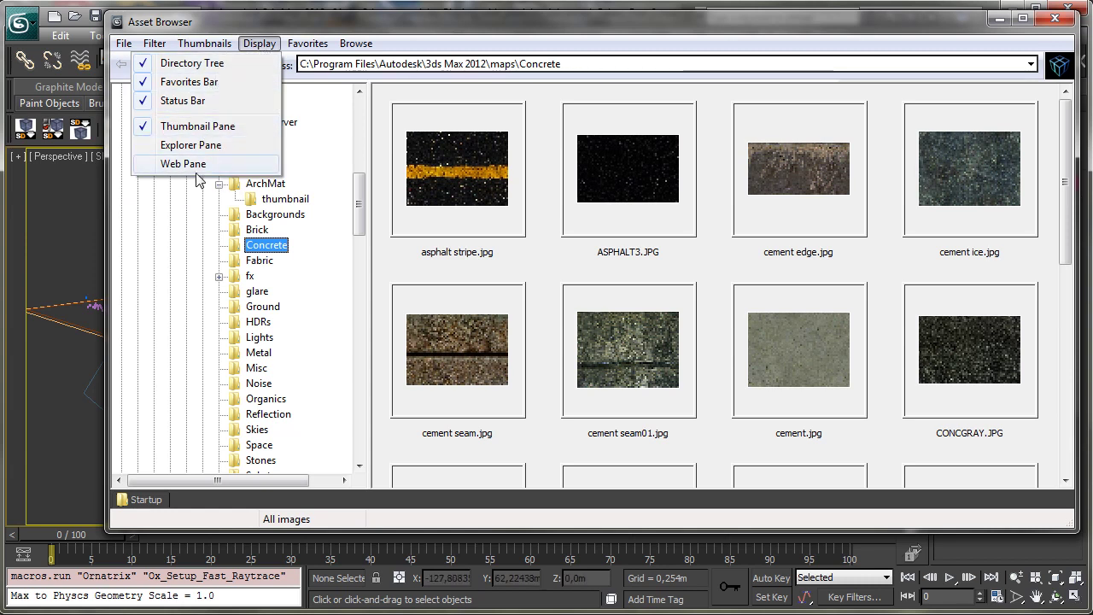
{"action": "mouse_move", "coordinate": [204, 43]}
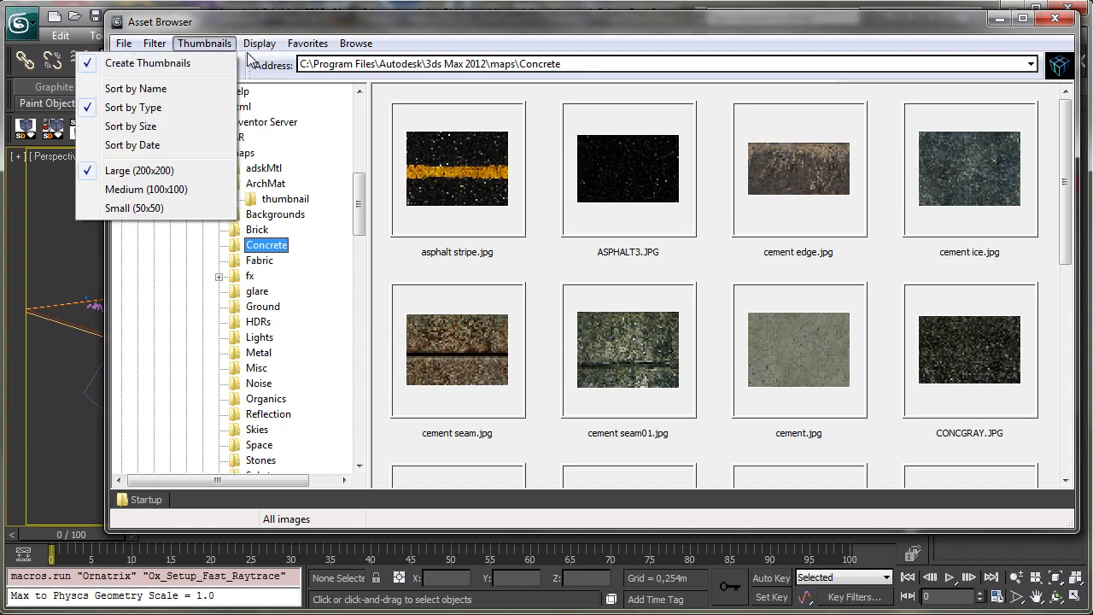
{"action": "mouse_move", "coordinate": [275, 53]}
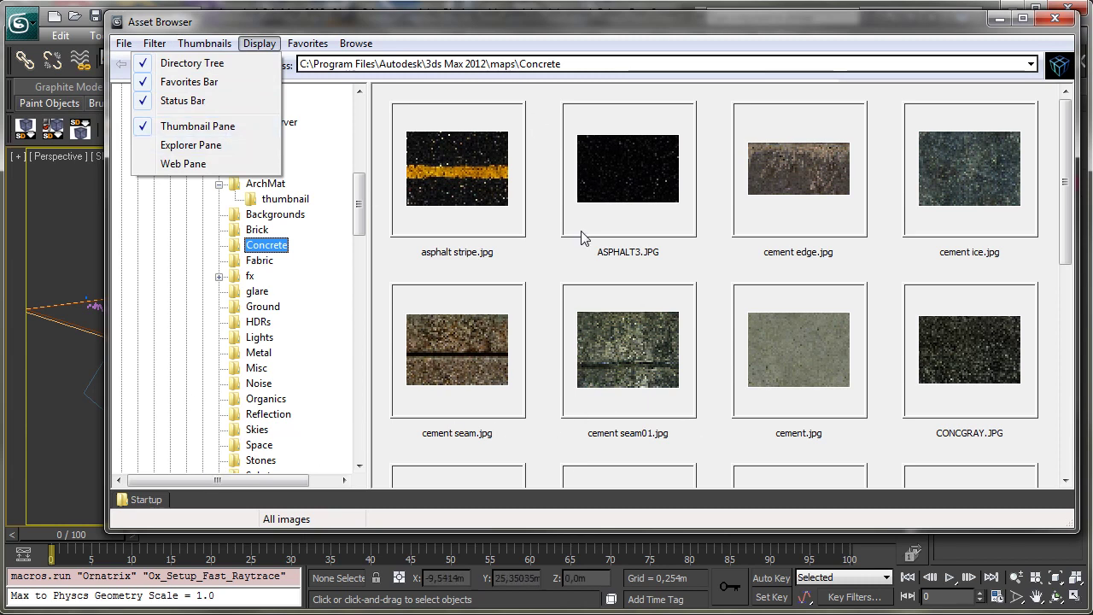
{"action": "mouse_move", "coordinate": [311, 49]}
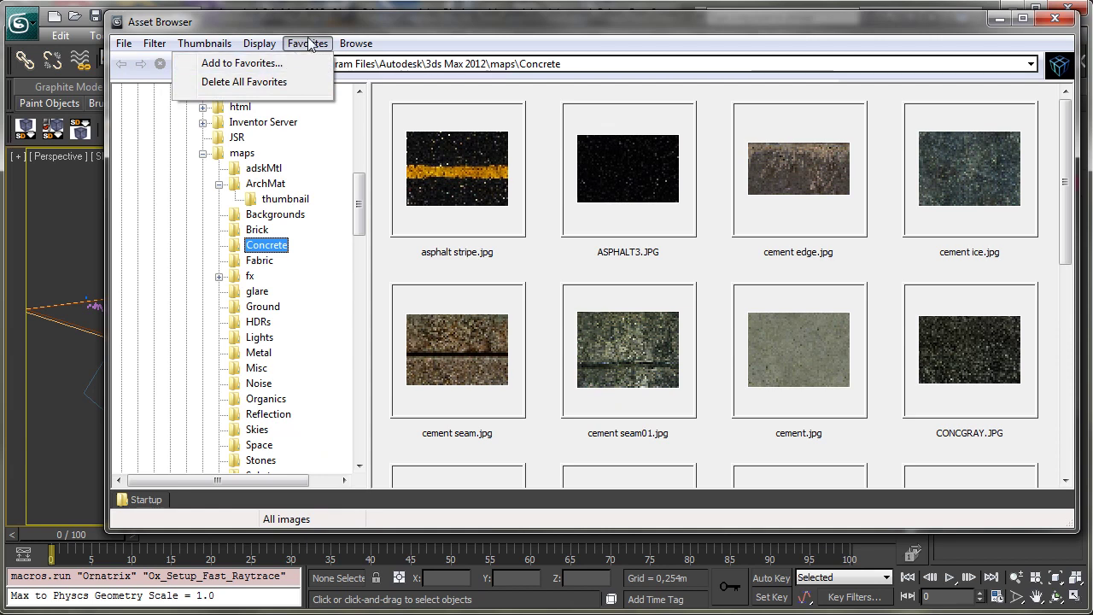
{"action": "mouse_move", "coordinate": [360, 50]}
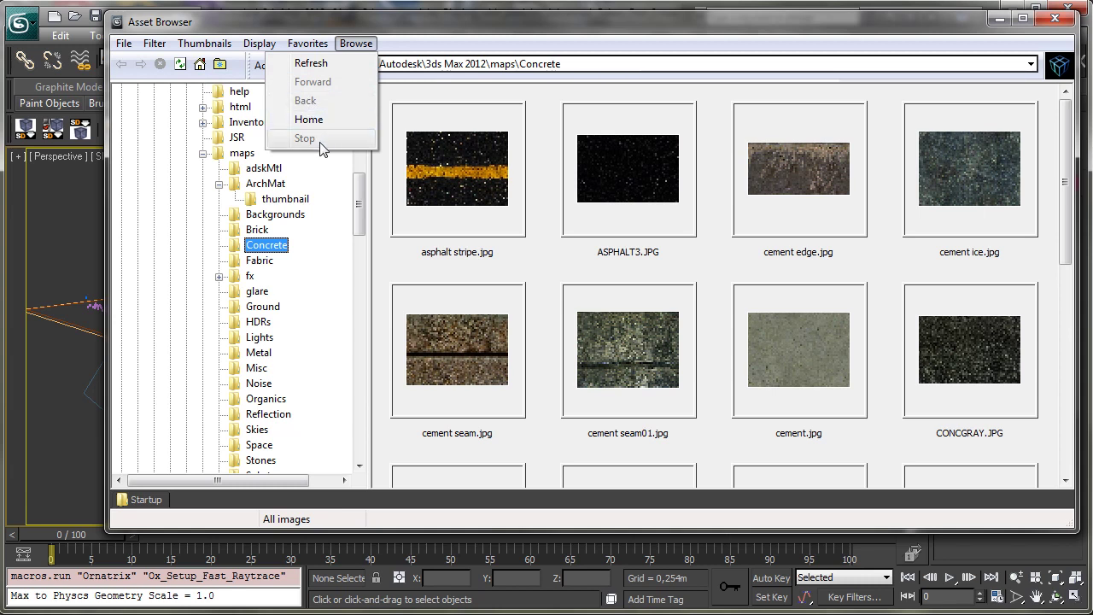
{"action": "left_click", "coordinate": [593, 25]}
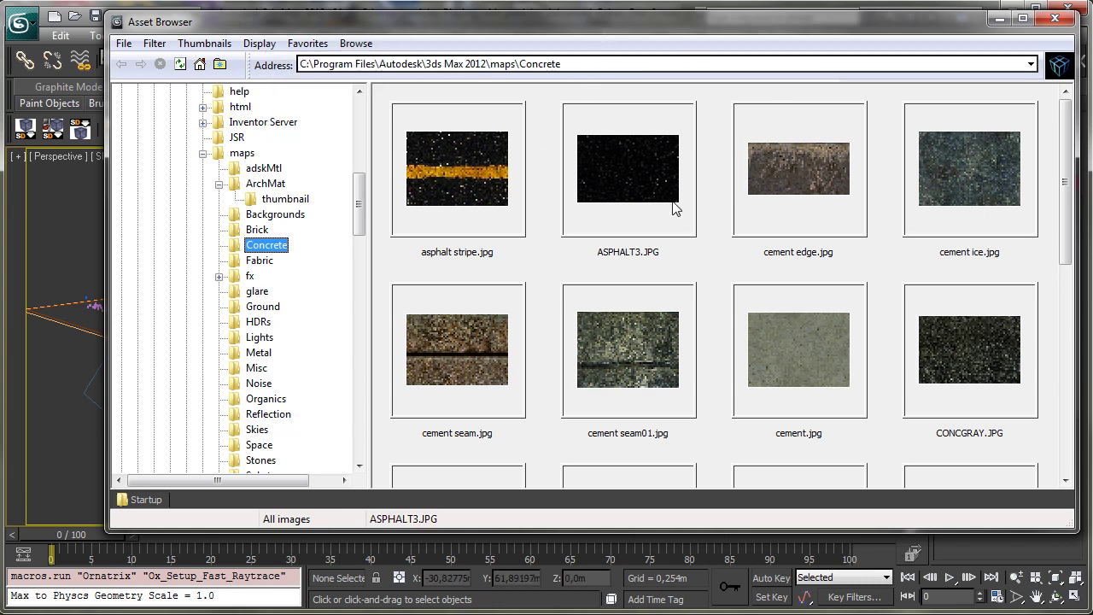
{"action": "left_click_drag", "start_coordinate": [360, 210], "coordinate": [366, 106]}
Collapse 3ds Max 2012, expand the user folder, Documenti and 3dsMax, and select scenes.
{"action": "left_click", "coordinate": [187, 218]}
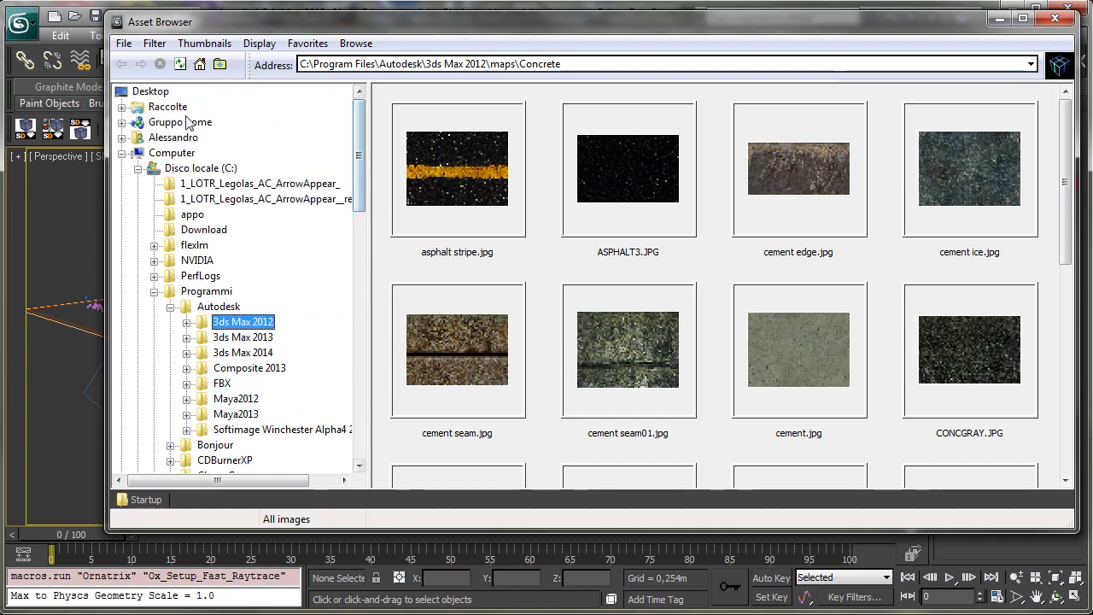
{"action": "left_click", "coordinate": [122, 137]}
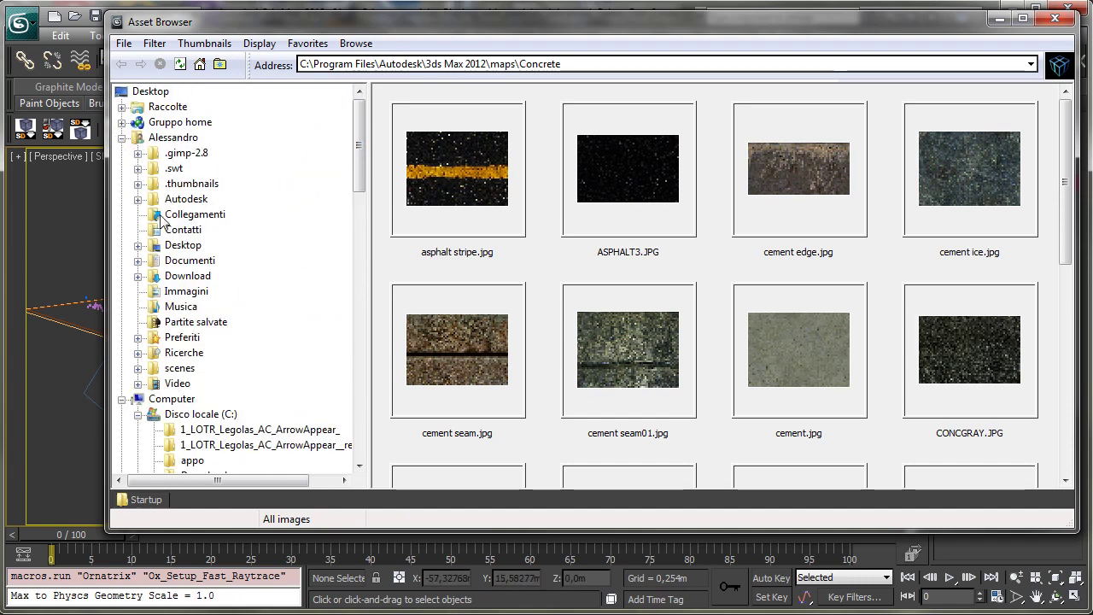
{"action": "left_click", "coordinate": [184, 263]}
{"action": "left_click", "coordinate": [137, 261]}
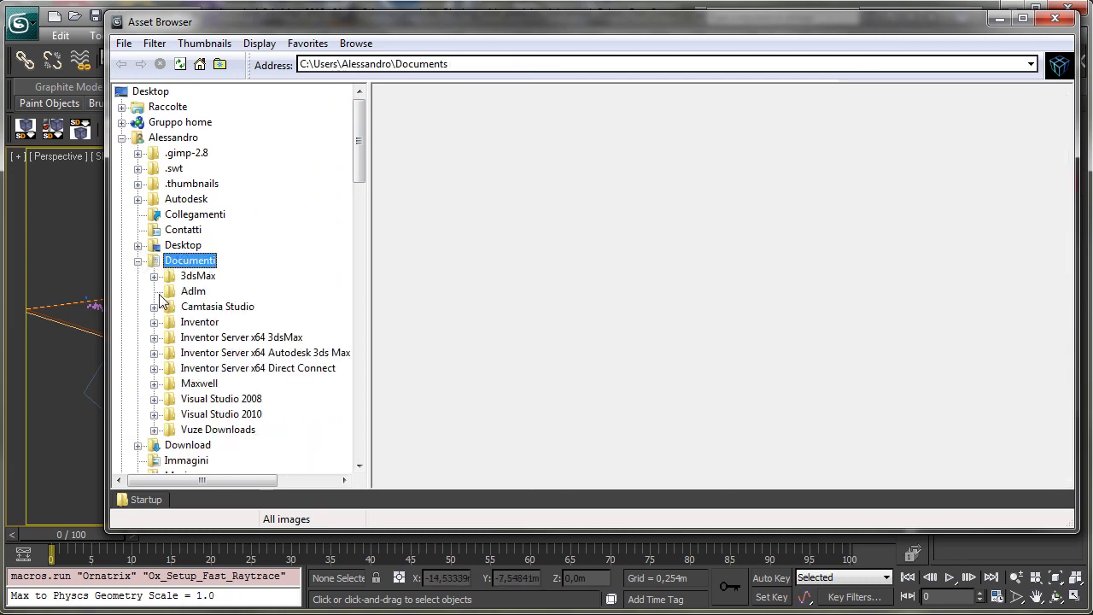
{"action": "left_click", "coordinate": [197, 275]}
{"action": "left_click", "coordinate": [154, 275]}
{"action": "left_click_drag", "start_coordinate": [366, 181], "coordinate": [359, 228]}
{"action": "left_click", "coordinate": [212, 199]}
{"action": "left_click", "coordinate": [171, 199]}
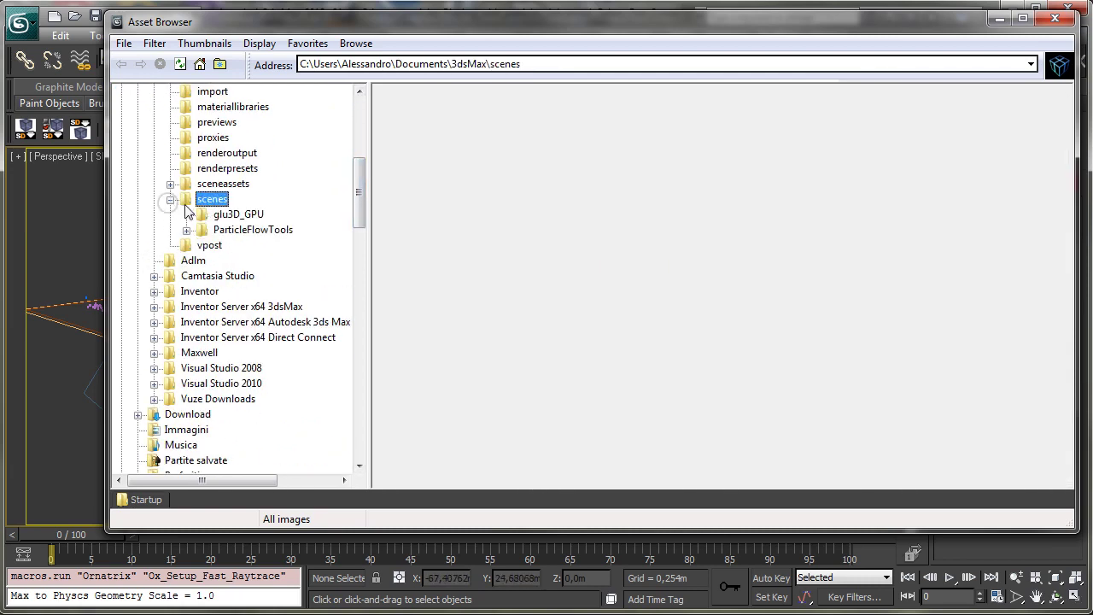
{"action": "left_click", "coordinate": [171, 199]}
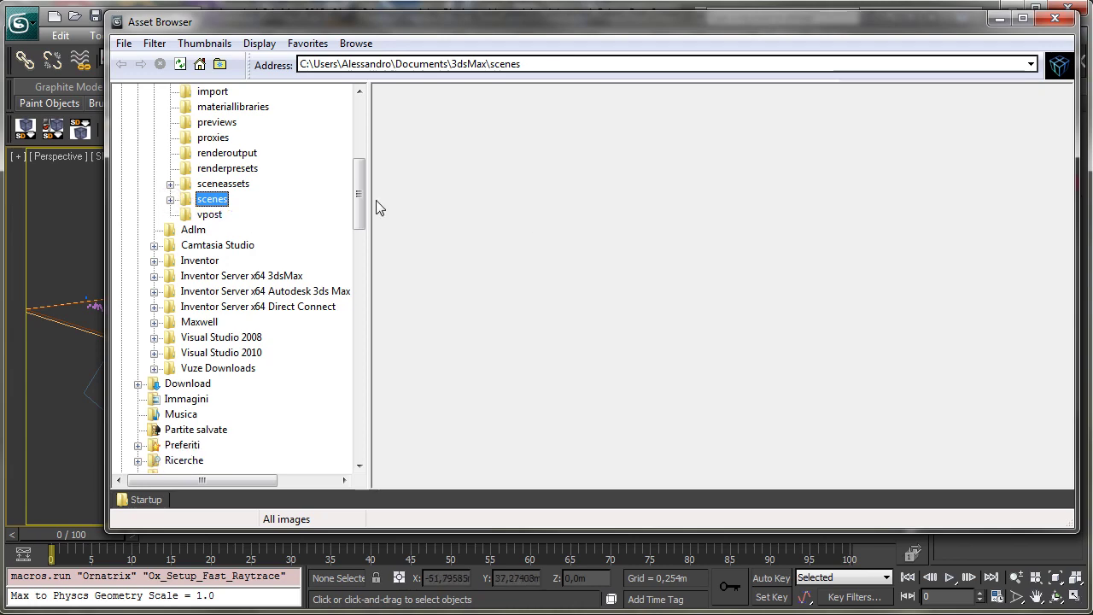
{"action": "left_click", "coordinate": [159, 45]}
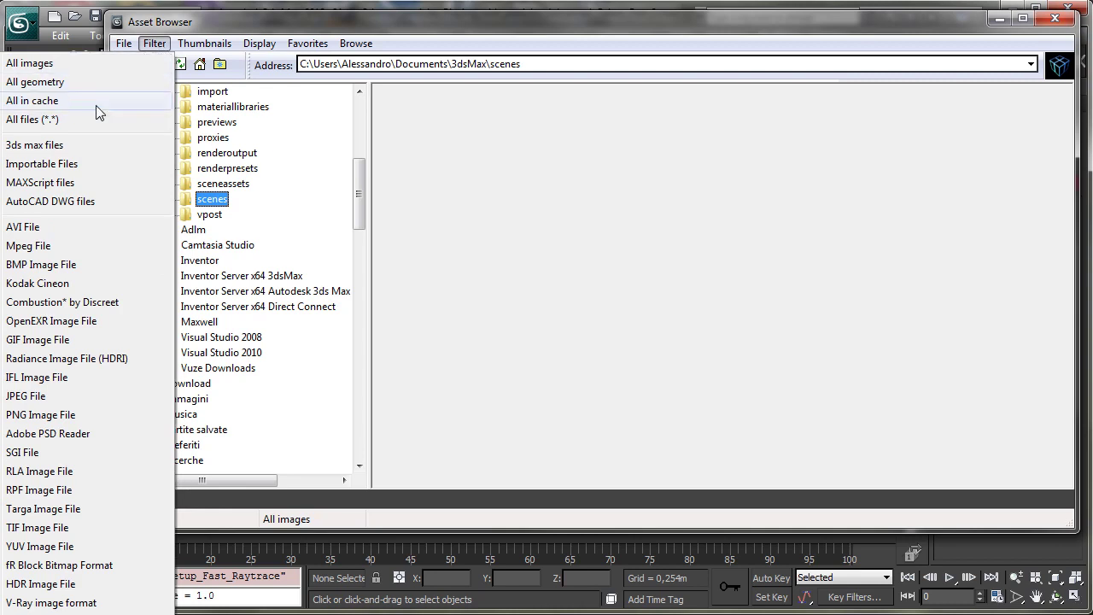
Filter to 3ds max files and scroll through scene previews like a.max, bubble.max and foam.max.
{"action": "left_click", "coordinate": [88, 145]}
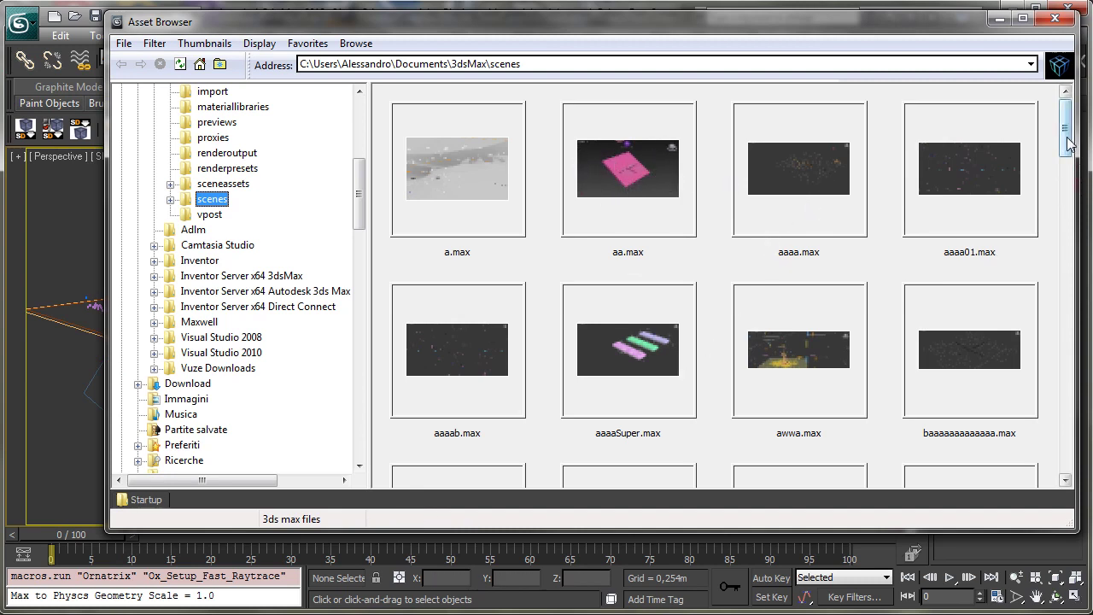
{"action": "scroll", "coordinate": [1067, 188], "scroll_direction": "down", "scroll_amount": 5}
{"action": "scroll", "coordinate": [1061, 212], "scroll_direction": "down", "scroll_amount": 2}
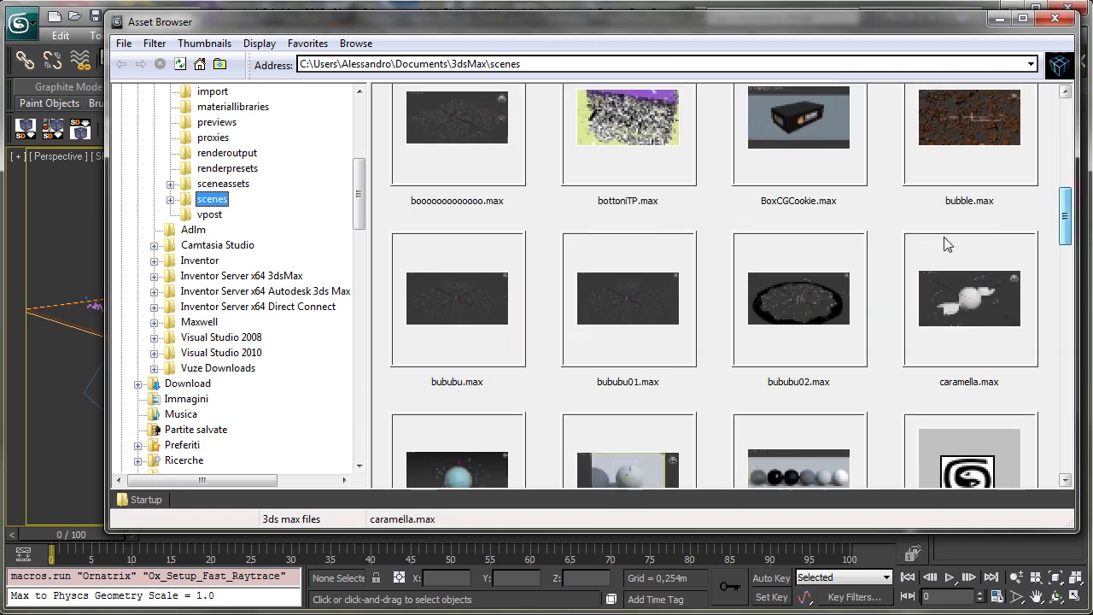
{"action": "scroll", "coordinate": [1065, 235], "scroll_direction": "down", "scroll_amount": 5}
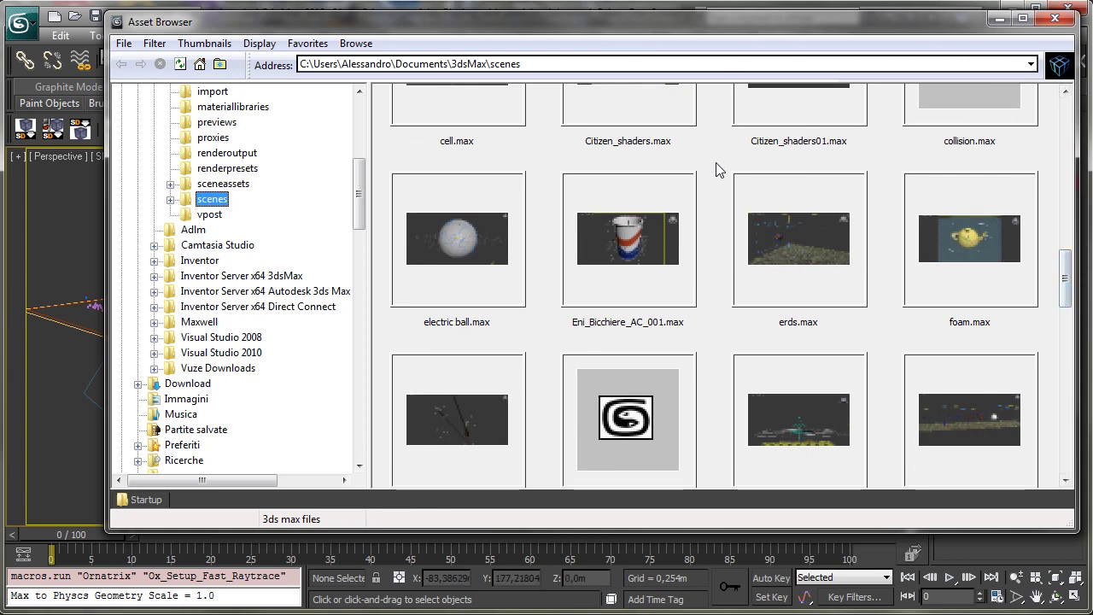
Drag the Asset Browser down-left below the main menus and toolbar, then widen it.
{"action": "left_click_drag", "start_coordinate": [740, 30], "coordinate": [657, 114]}
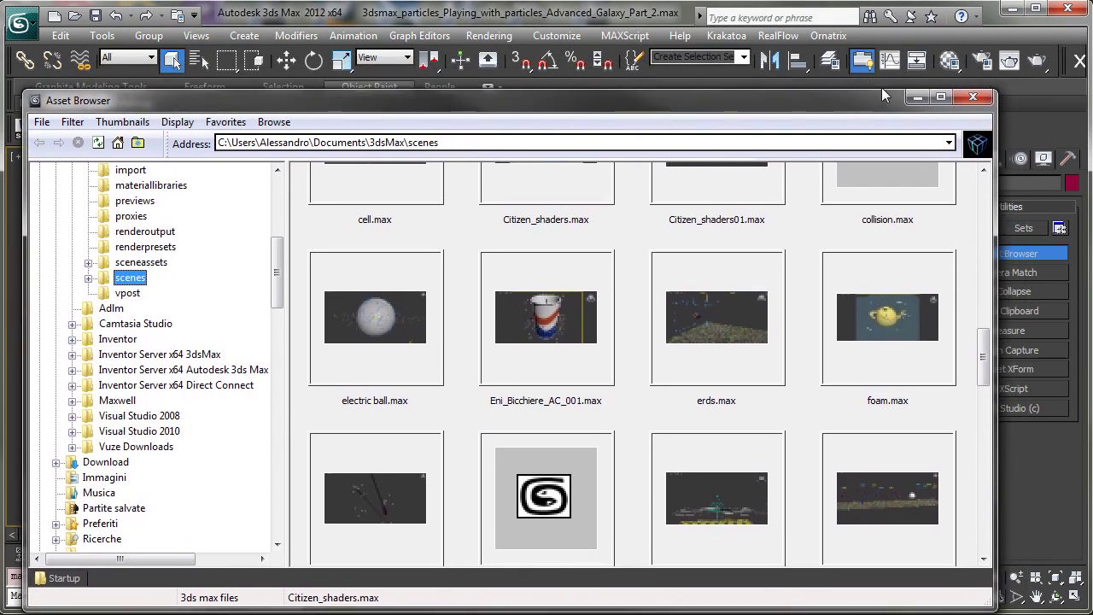
{"action": "left_click", "coordinate": [1001, 103]}
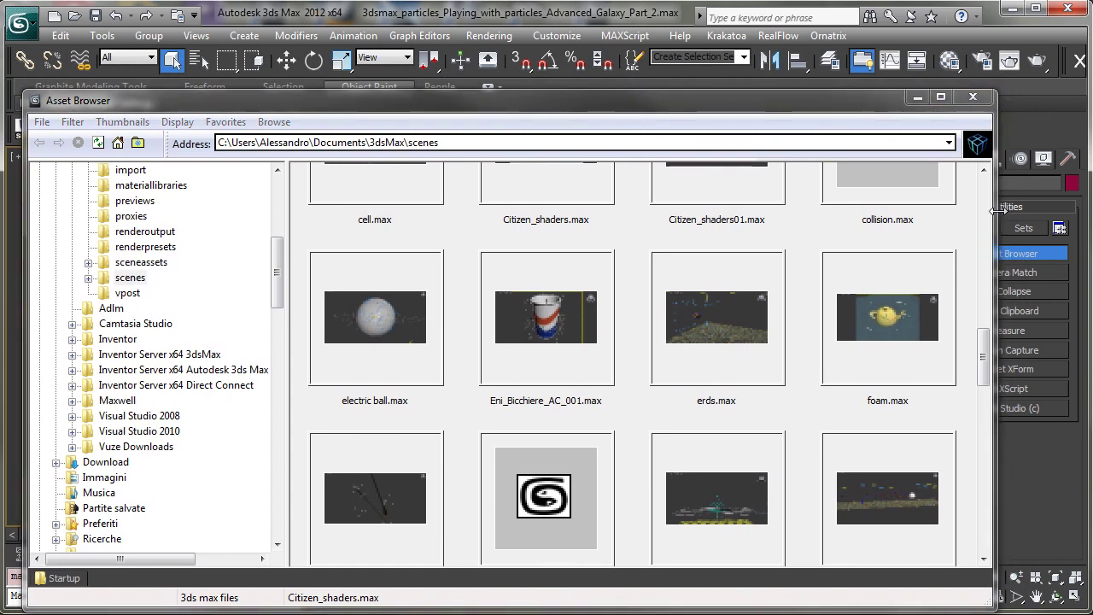
{"action": "left_click_drag", "start_coordinate": [991, 217], "coordinate": [1048, 217]}
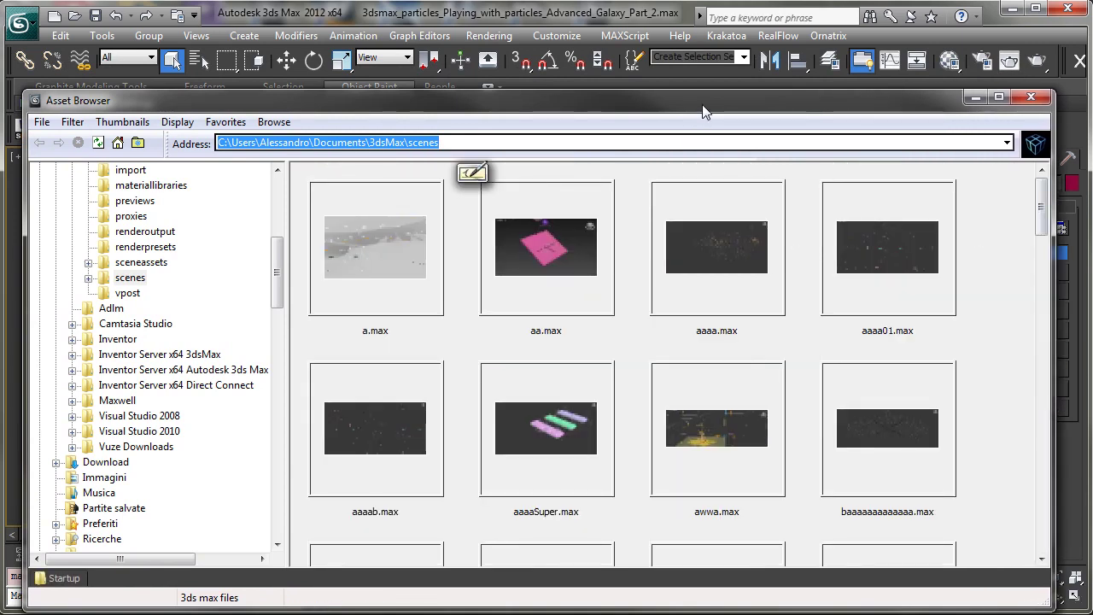
{"action": "left_click_drag", "start_coordinate": [701, 111], "coordinate": [715, 106]}
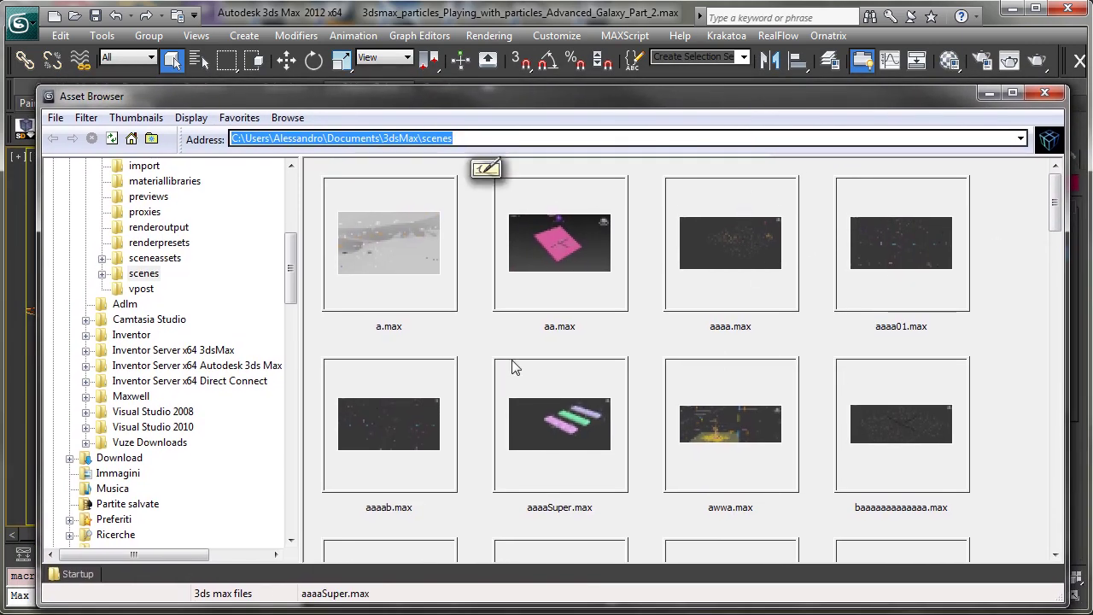